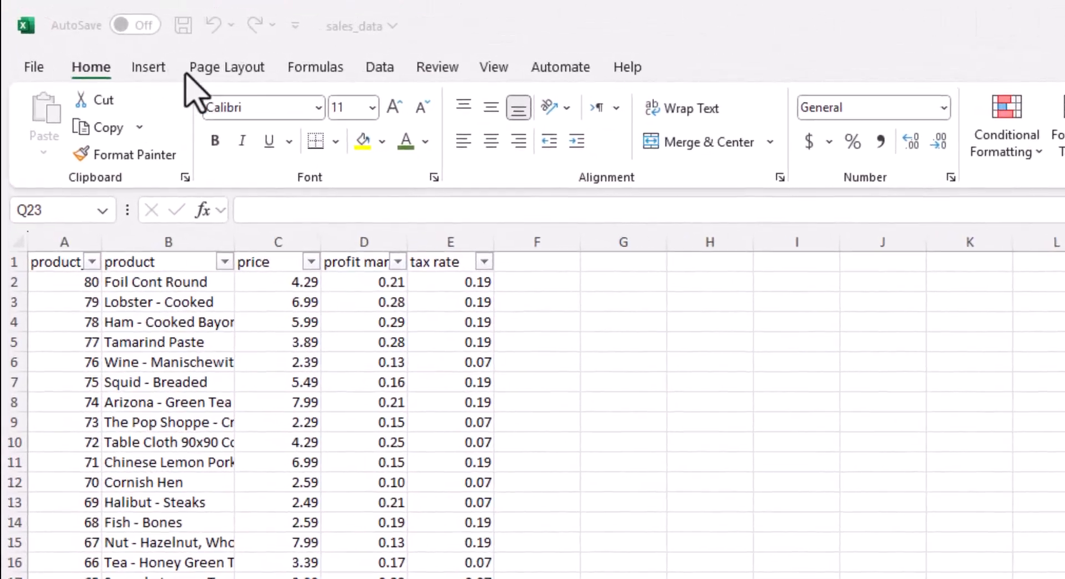
pyautogui.click(158, 67)
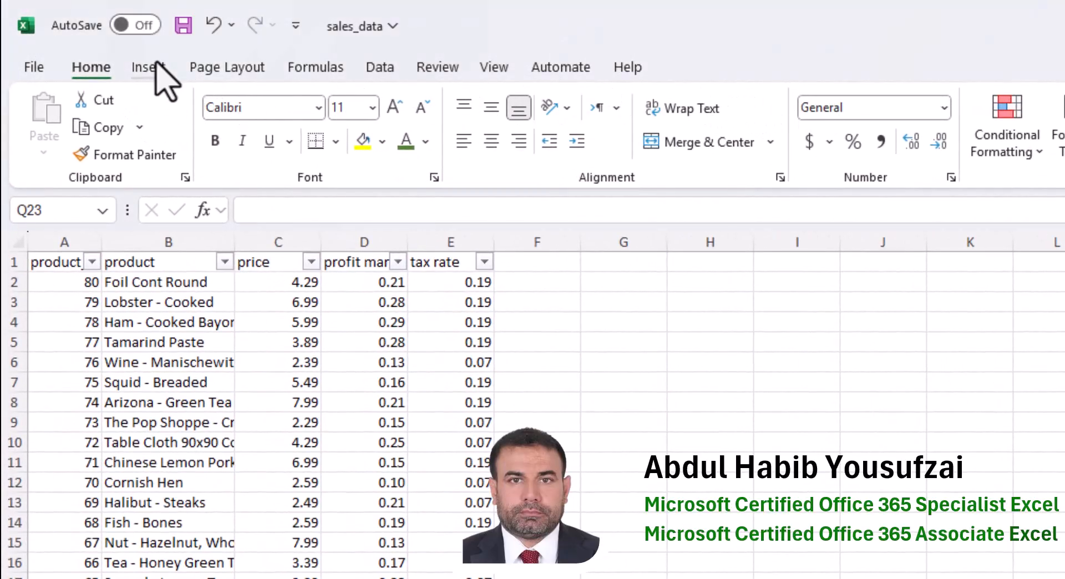
pyautogui.click(206, 69)
pyautogui.click(149, 67)
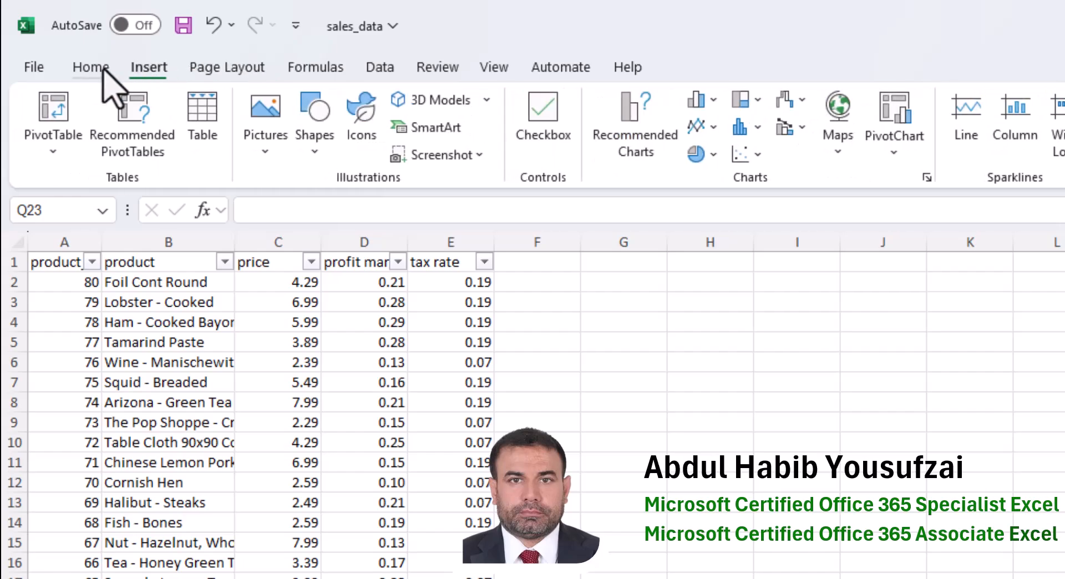
pyautogui.click(91, 68)
pyautogui.click(34, 67)
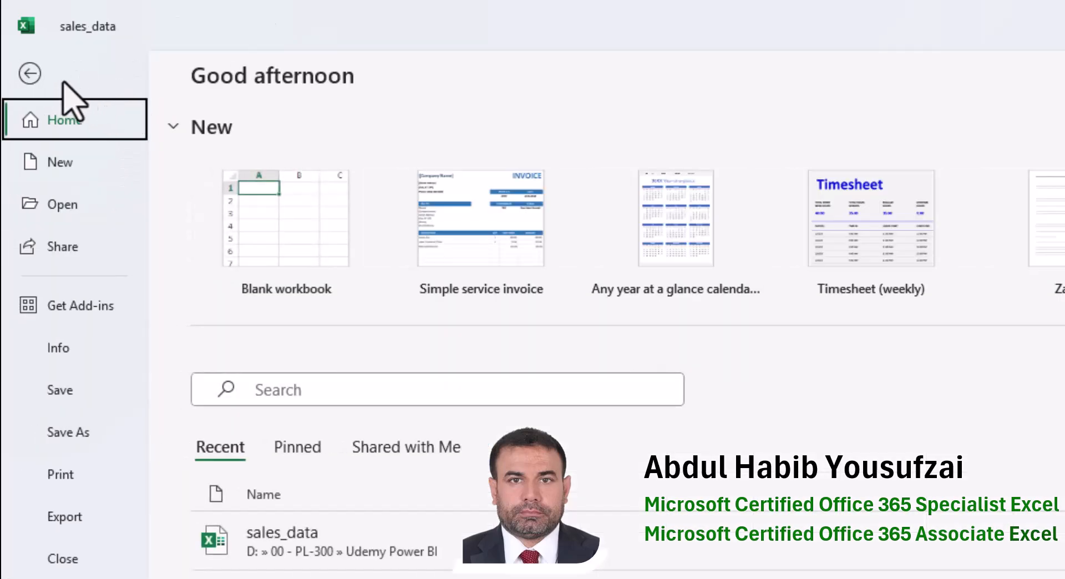
pyautogui.click(30, 74)
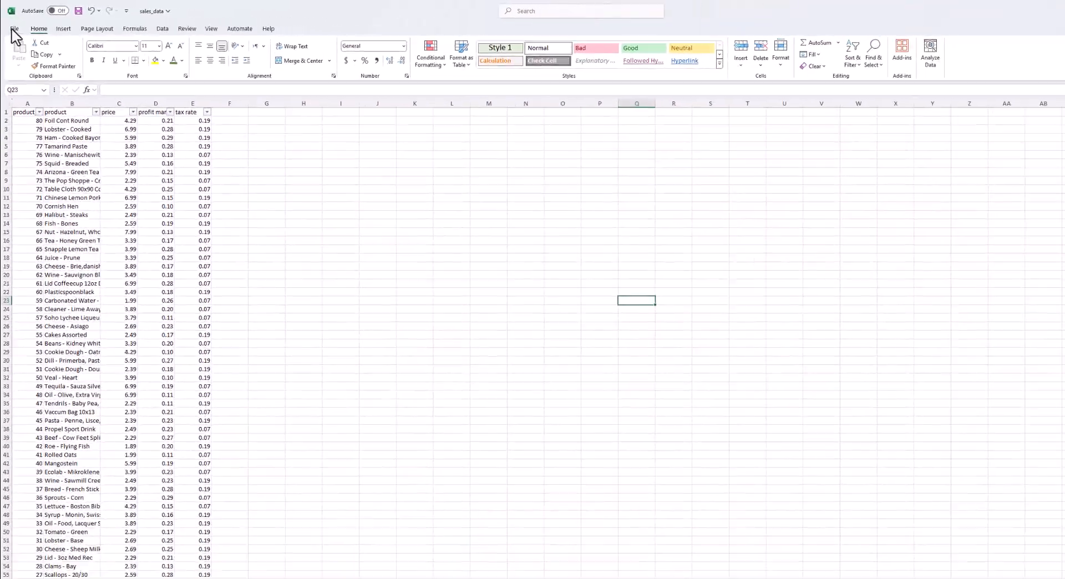
# Step: Open the ribbon customization settings in Excel Options and collapse the Home entry in the main tabs list
pyautogui.click(34, 66)
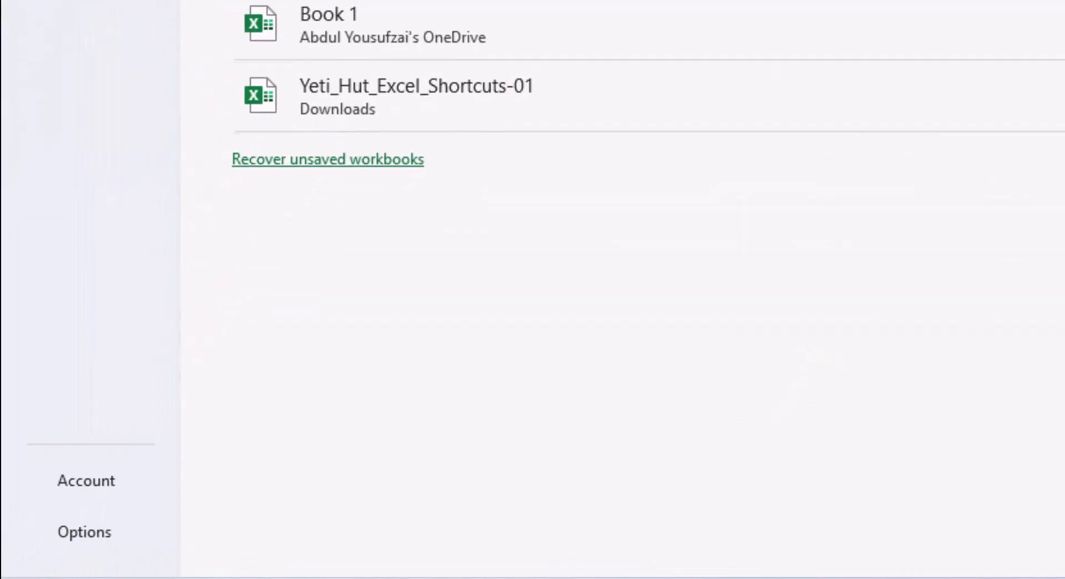
pyautogui.click(71, 553)
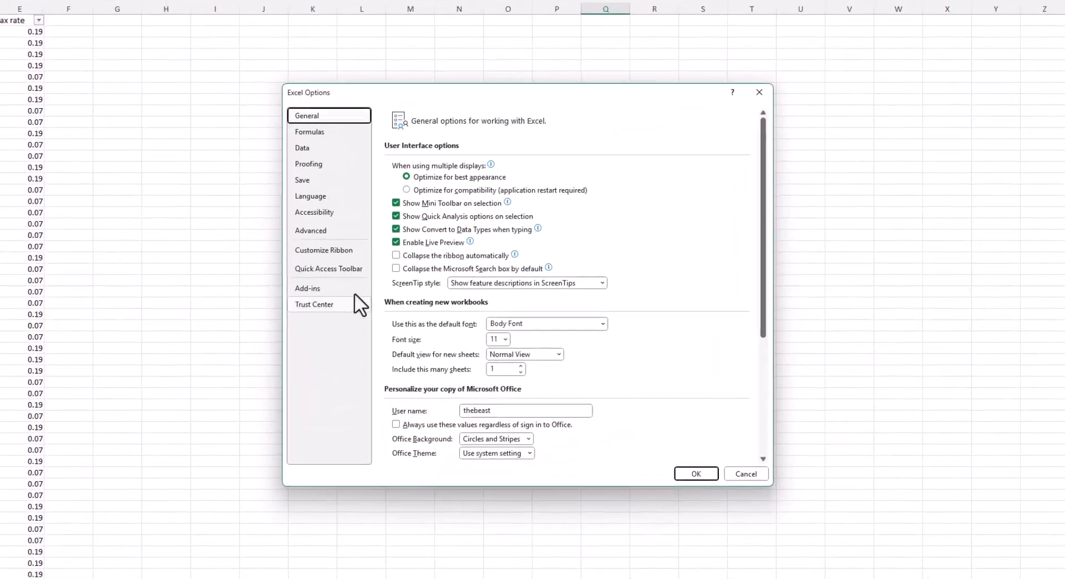
pyautogui.click(341, 251)
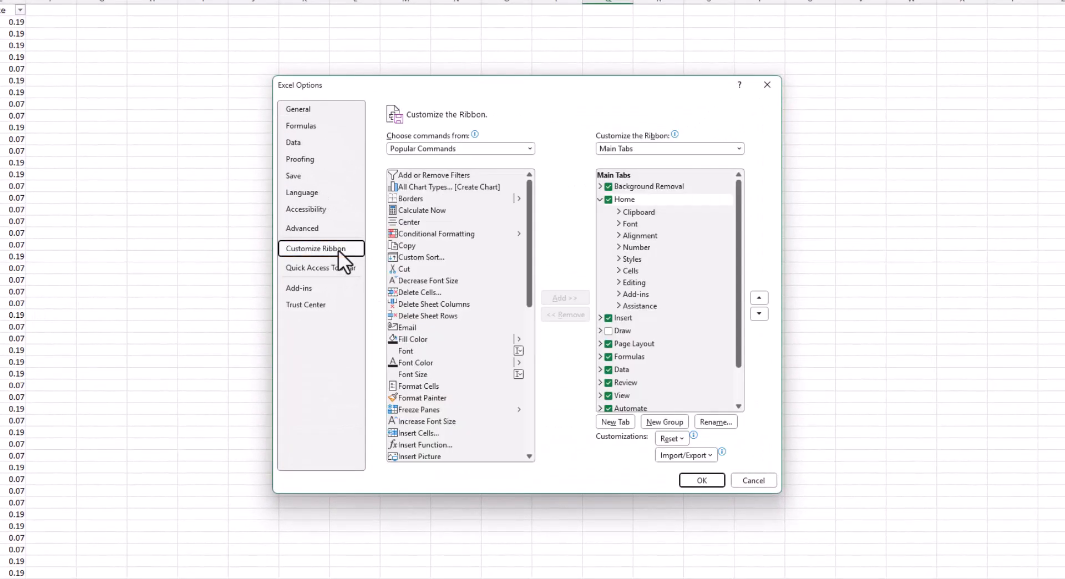
pyautogui.click(601, 200)
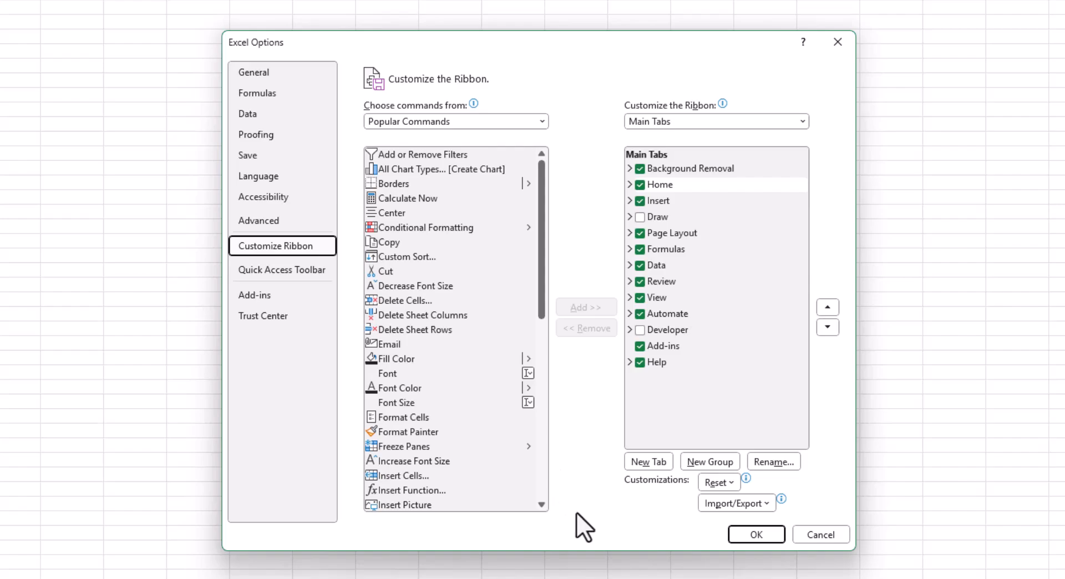
# Step: Add a new custom ribbon tab after Home and name it "My Tab"
pyautogui.click(649, 462)
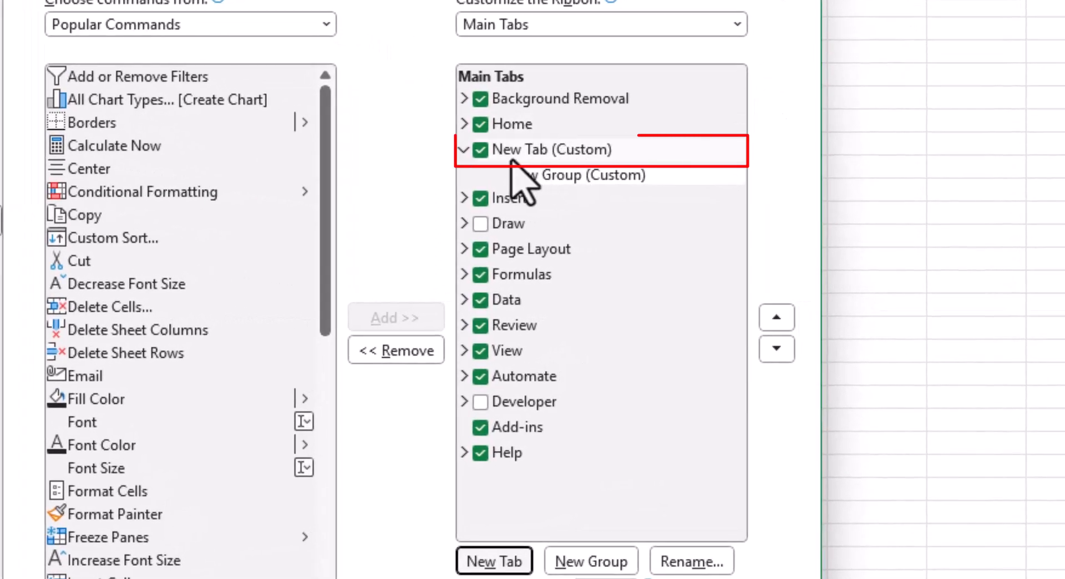
pyautogui.click(554, 158)
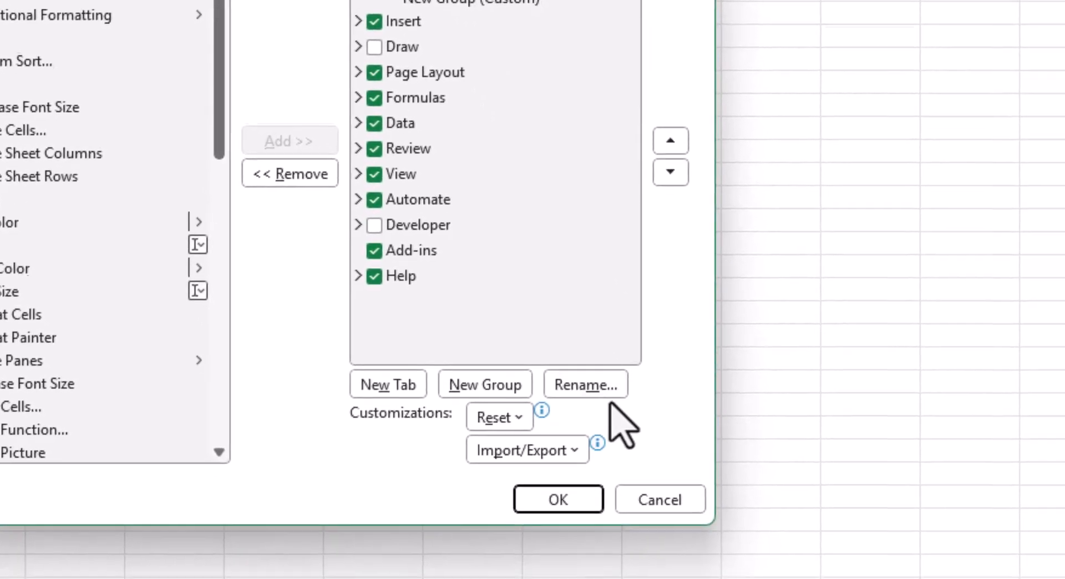
pyautogui.click(706, 563)
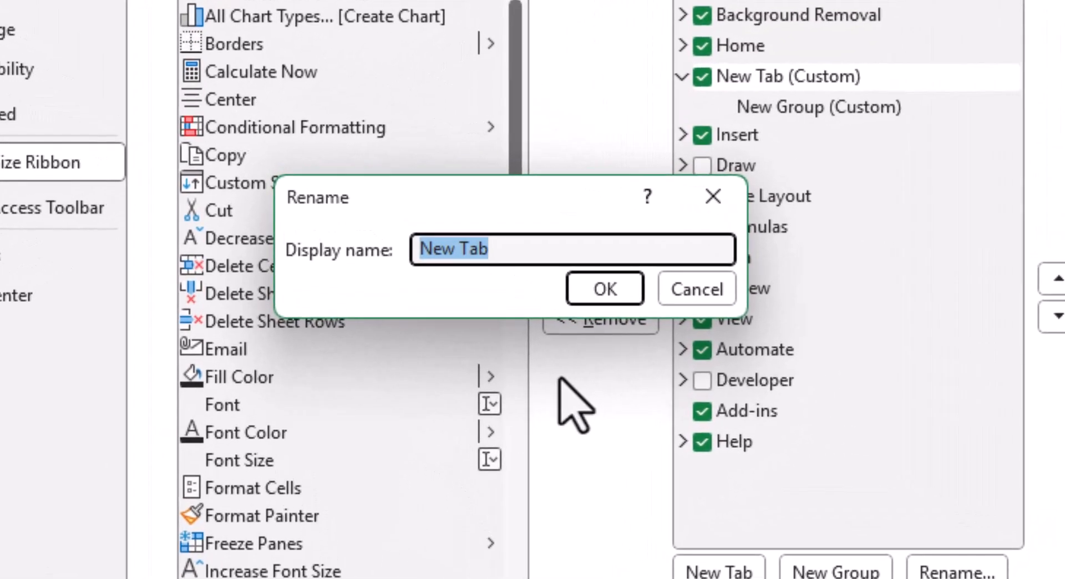
pyautogui.write('My')
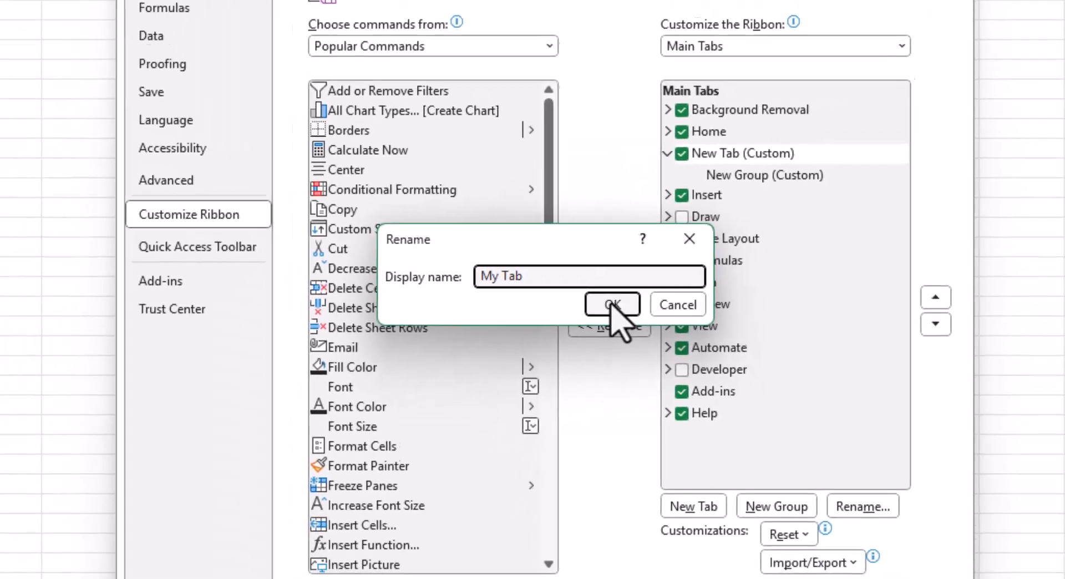
pyautogui.click(605, 289)
# Step: Rename the new group in My Tab as "my group" and give it the green circled check mark symbol
pyautogui.click(740, 202)
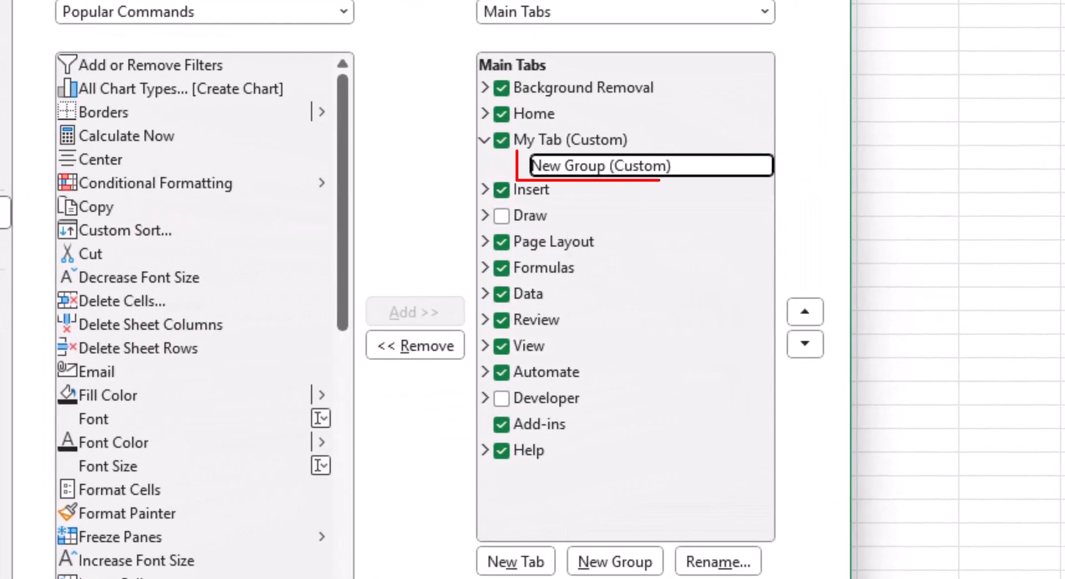
pyautogui.rightClick(651, 167)
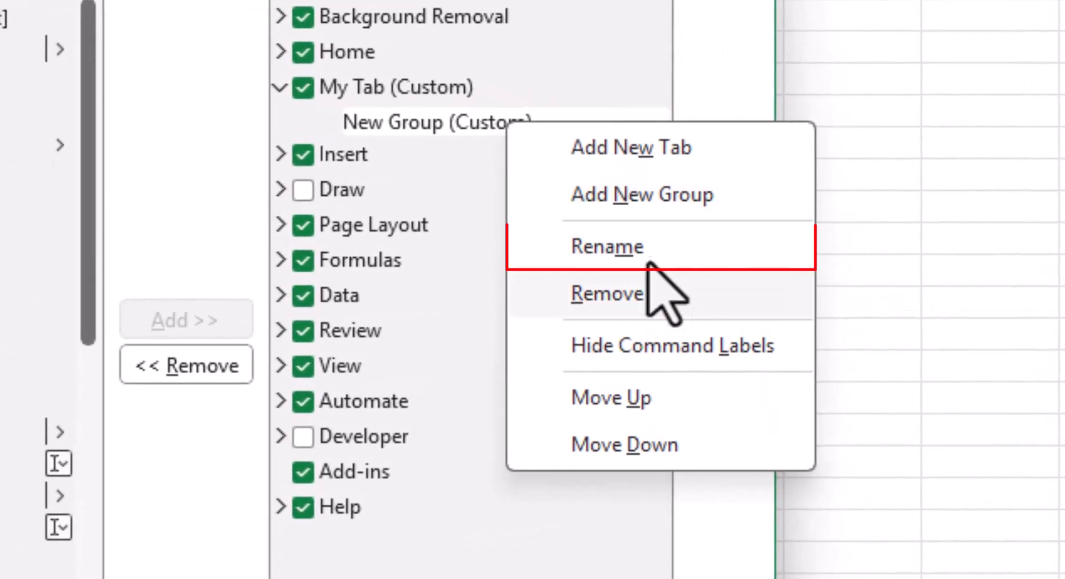
pyautogui.click(702, 255)
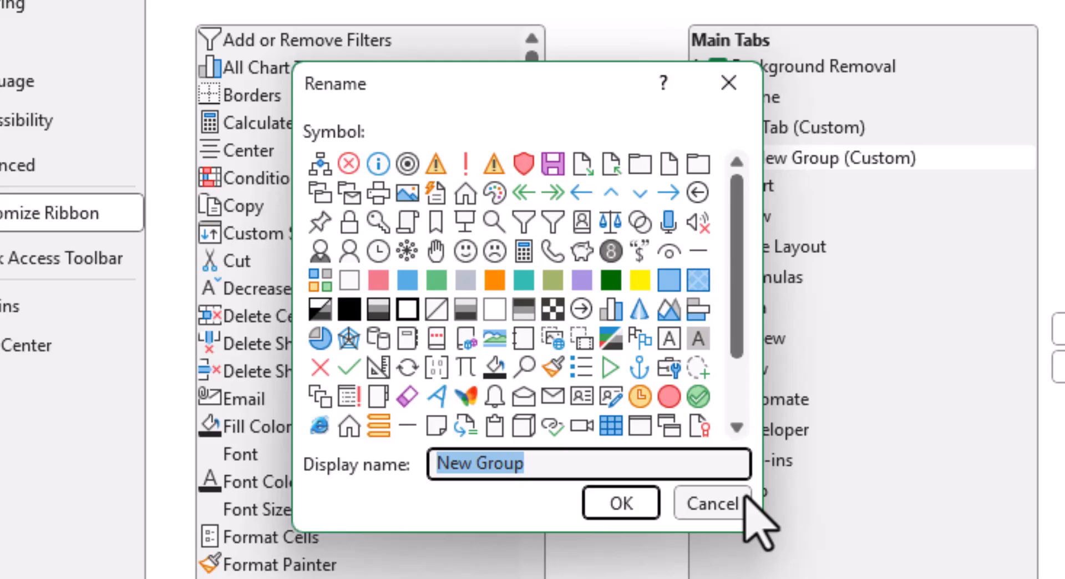
pyautogui.write('my')
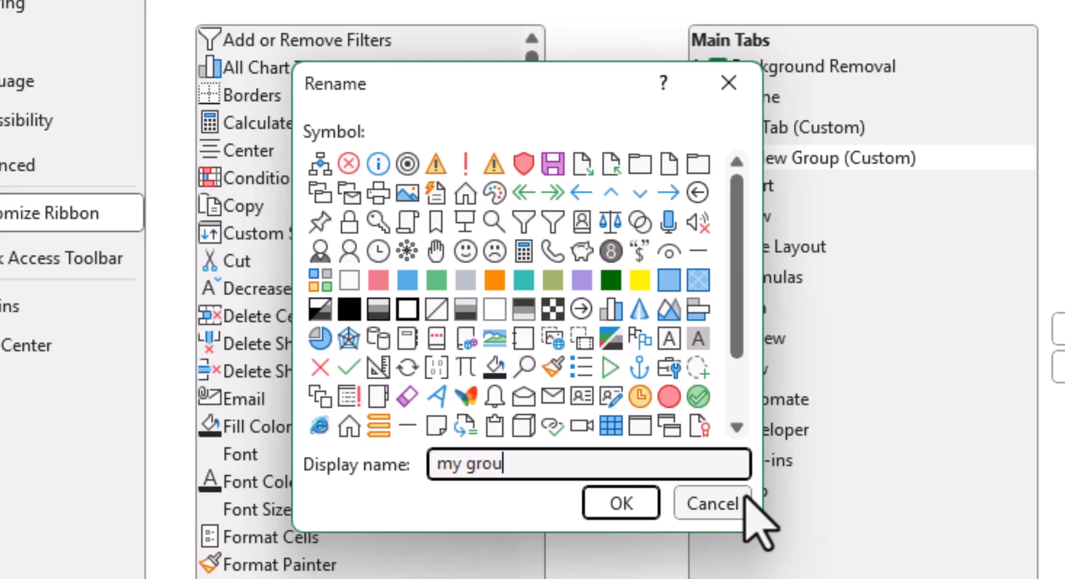
pyautogui.click(698, 396)
pyautogui.click(618, 510)
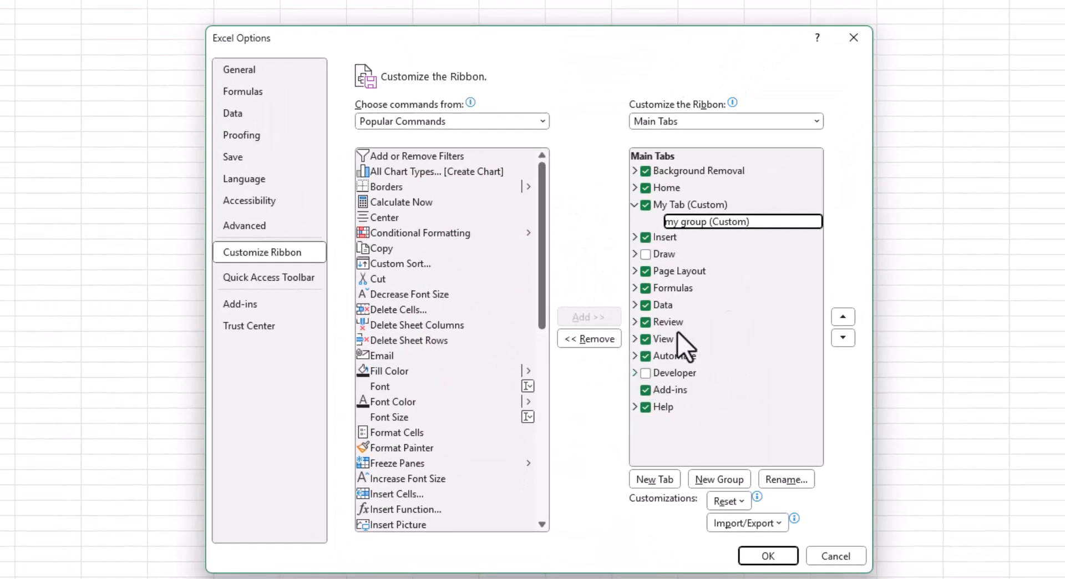
# Step: Add the Email and Conditional Formatting commands to the custom group "my group"
pyautogui.click(748, 252)
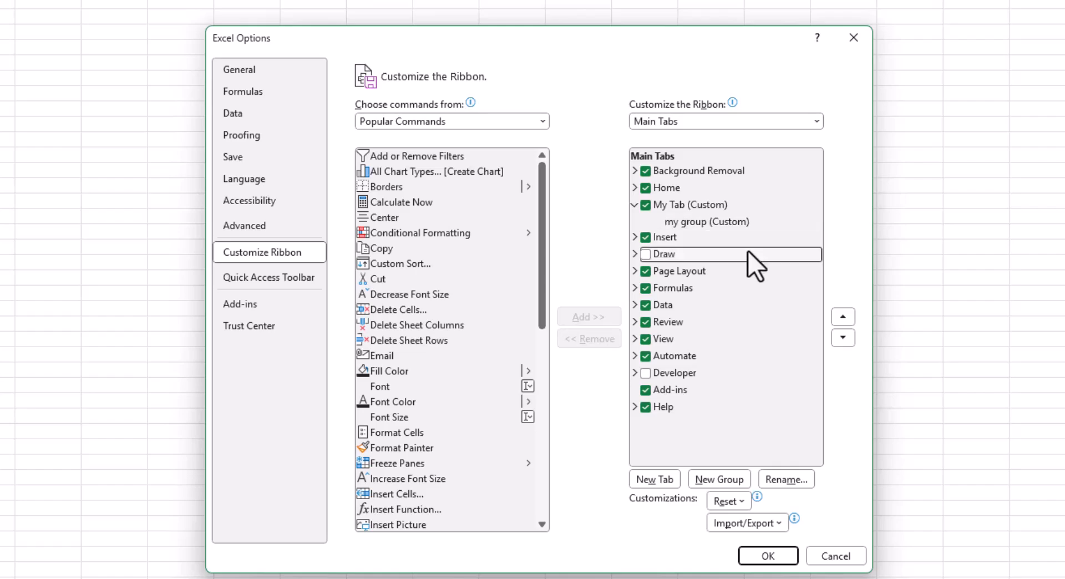
pyautogui.click(727, 222)
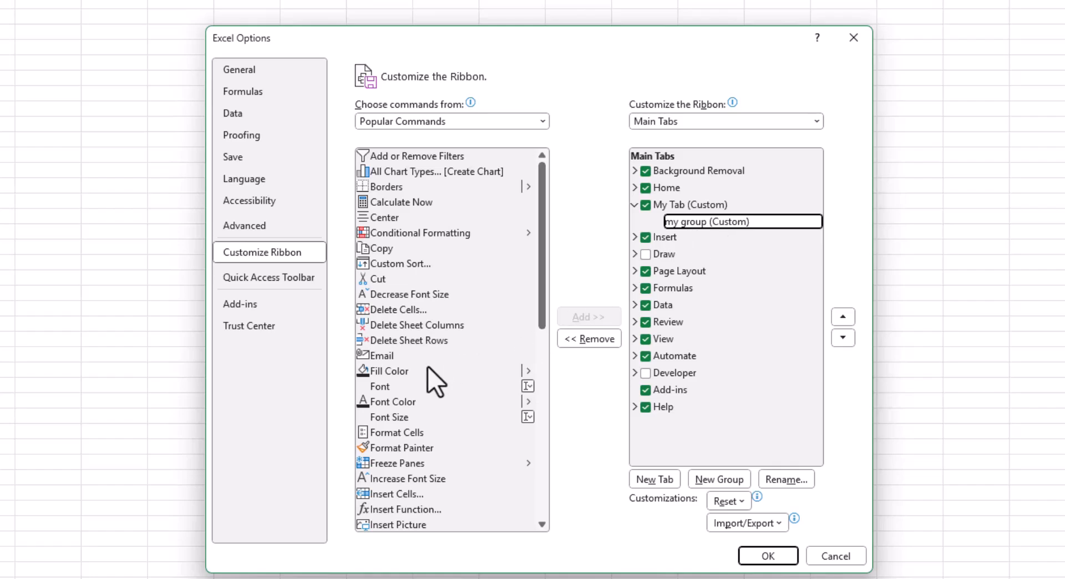
pyautogui.click(387, 357)
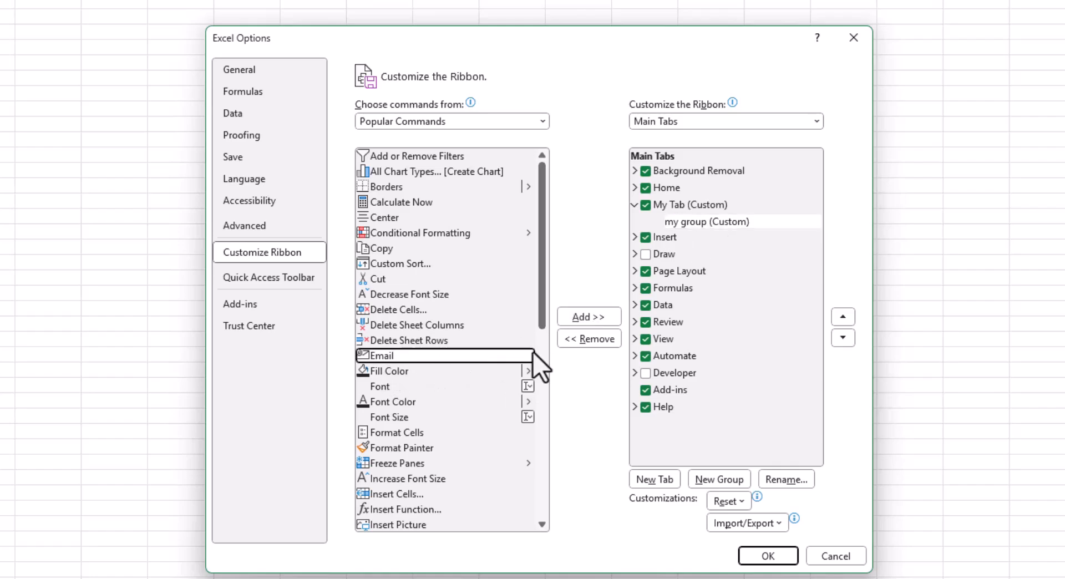
pyautogui.click(594, 323)
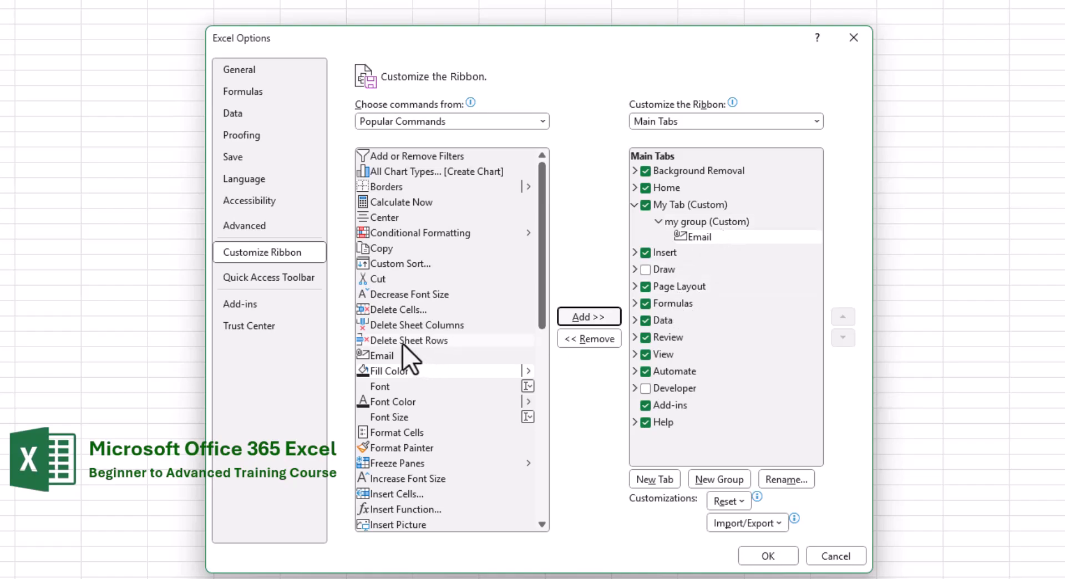
pyautogui.click(428, 234)
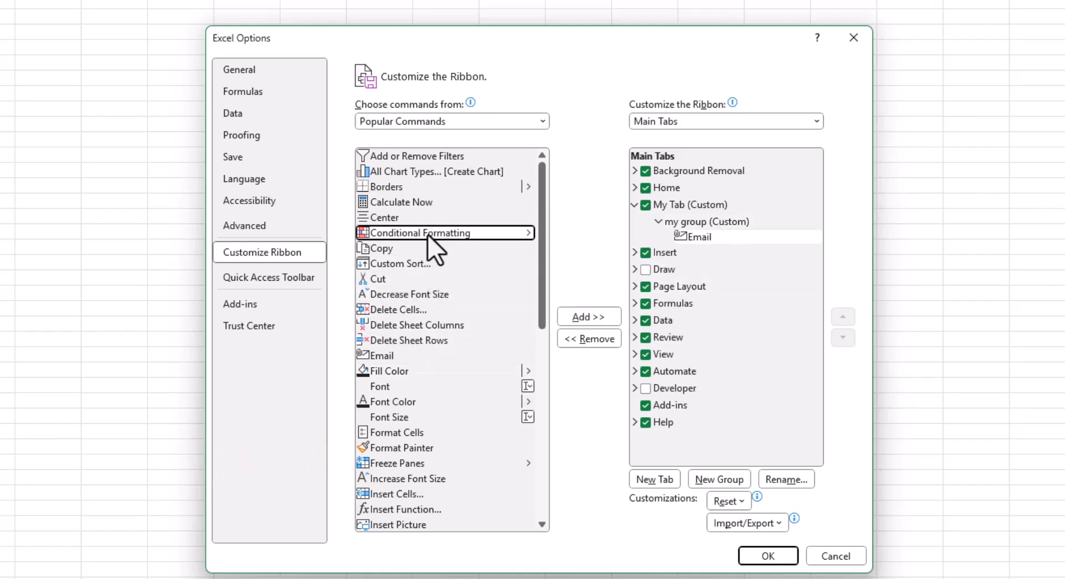
pyautogui.click(592, 319)
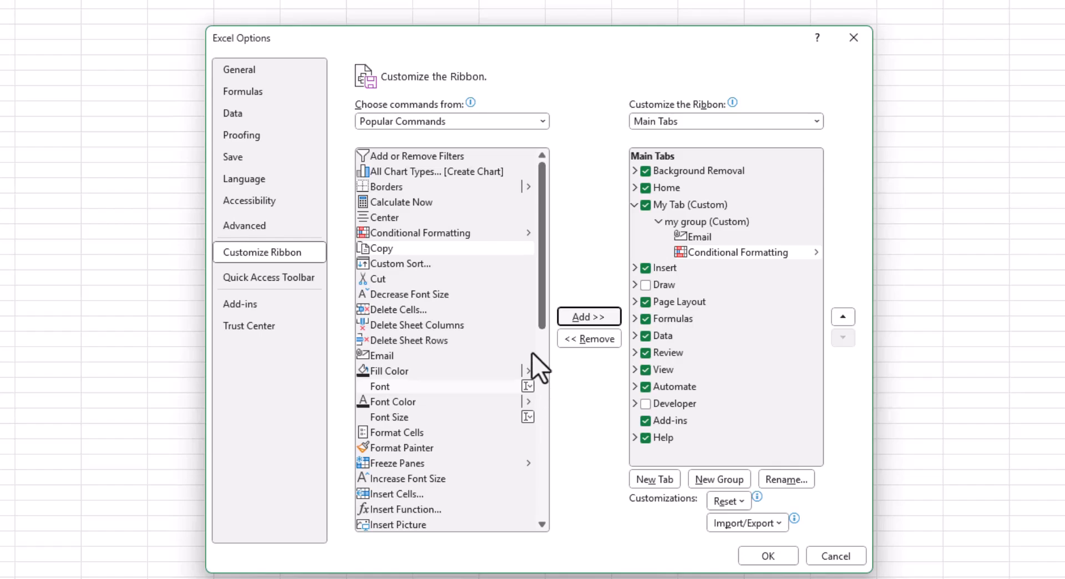
# Step: Add the Save and Set Print Area commands to "my group", and apply the customization to view My Tab
pyautogui.moveTo(545, 321); pyautogui.dragTo(561, 524)
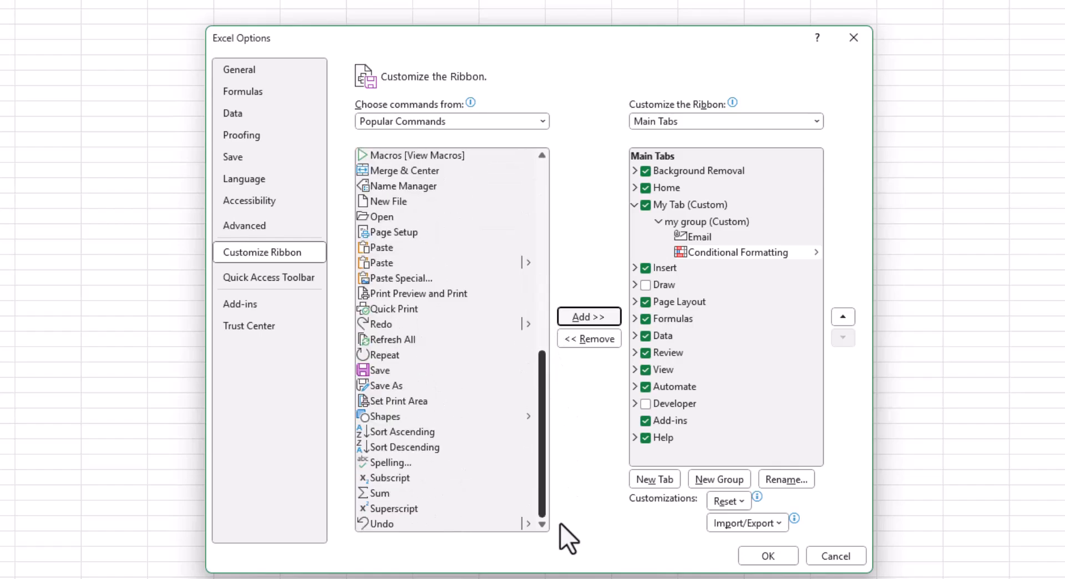
pyautogui.click(385, 371)
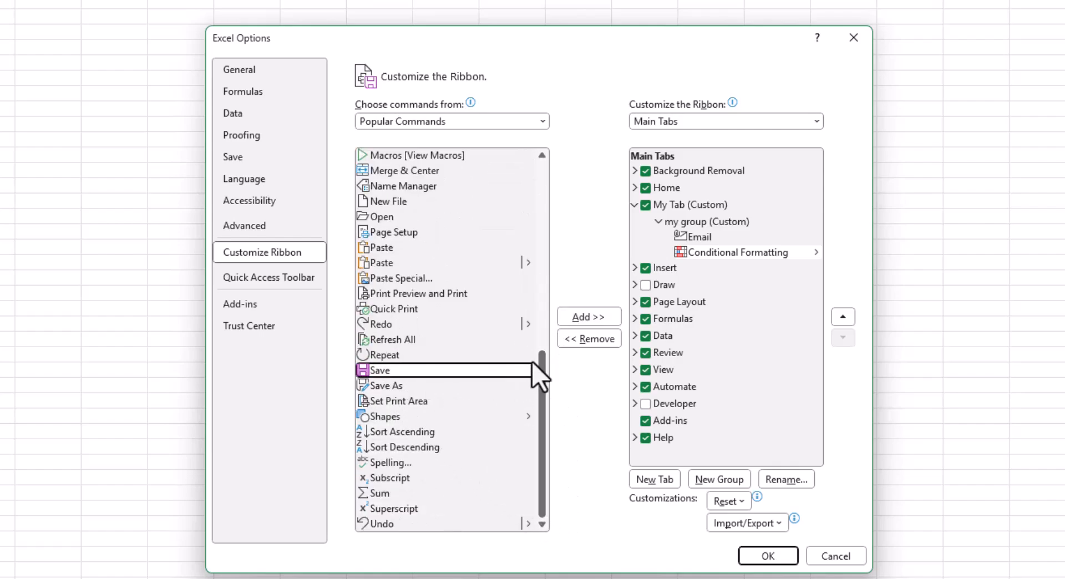
pyautogui.click(586, 321)
pyautogui.click(422, 402)
pyautogui.click(604, 315)
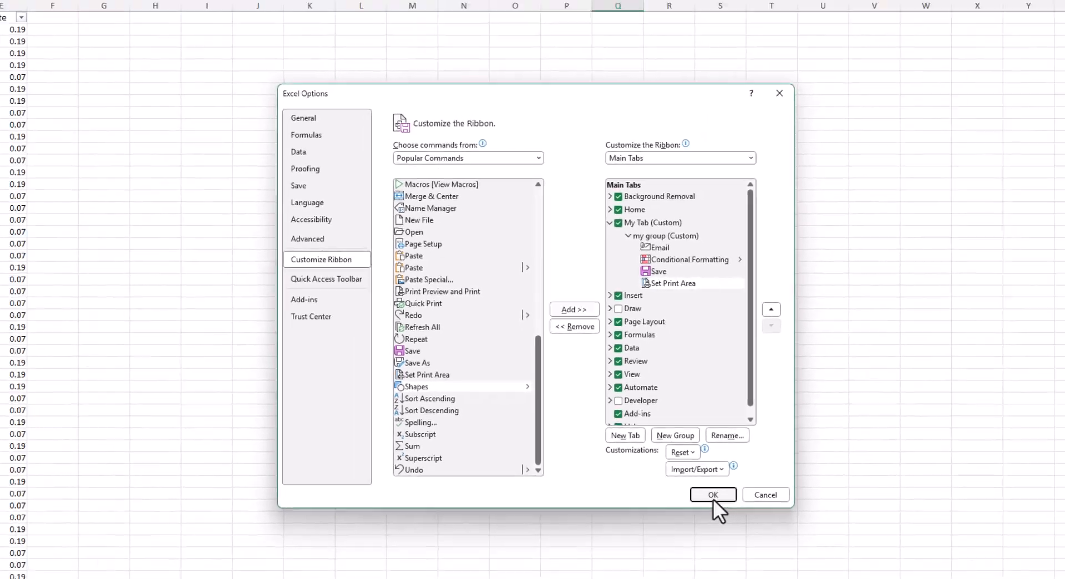
pyautogui.click(768, 556)
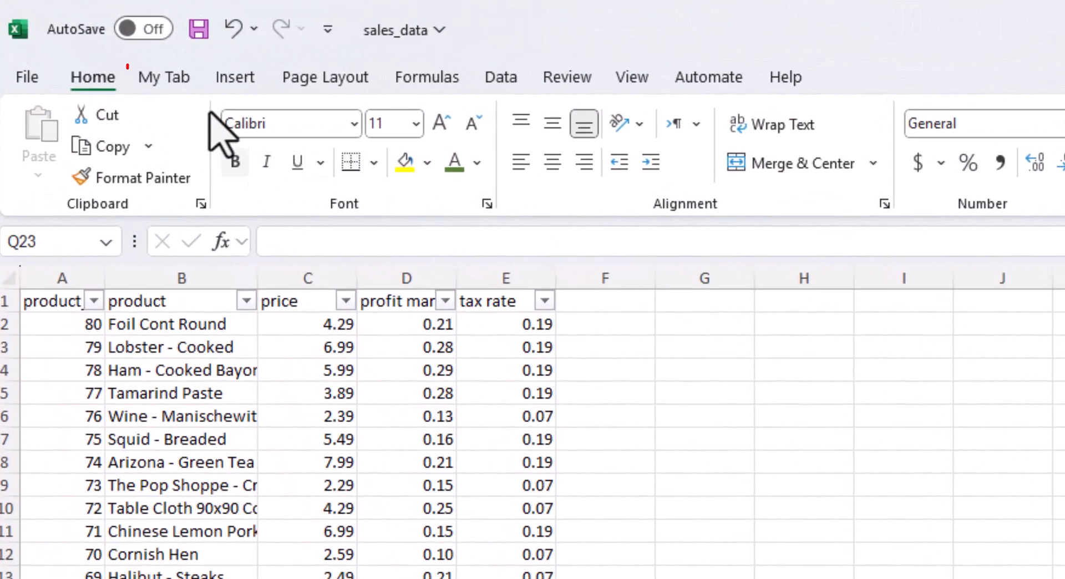
pyautogui.click(164, 78)
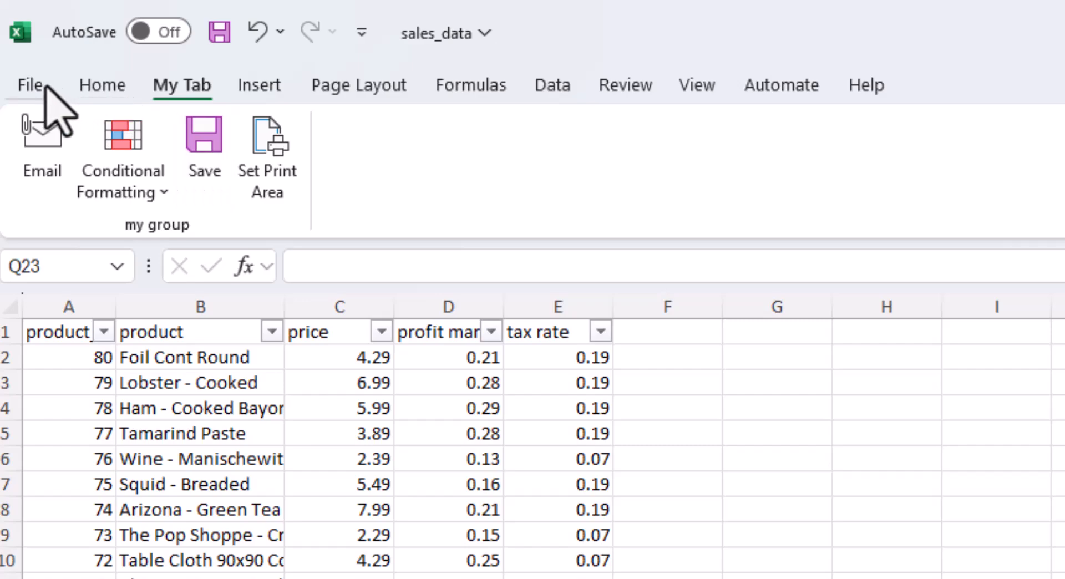
# Step: Reopen the ribbon customization settings and add a second custom group to My Tab
pyautogui.click(33, 85)
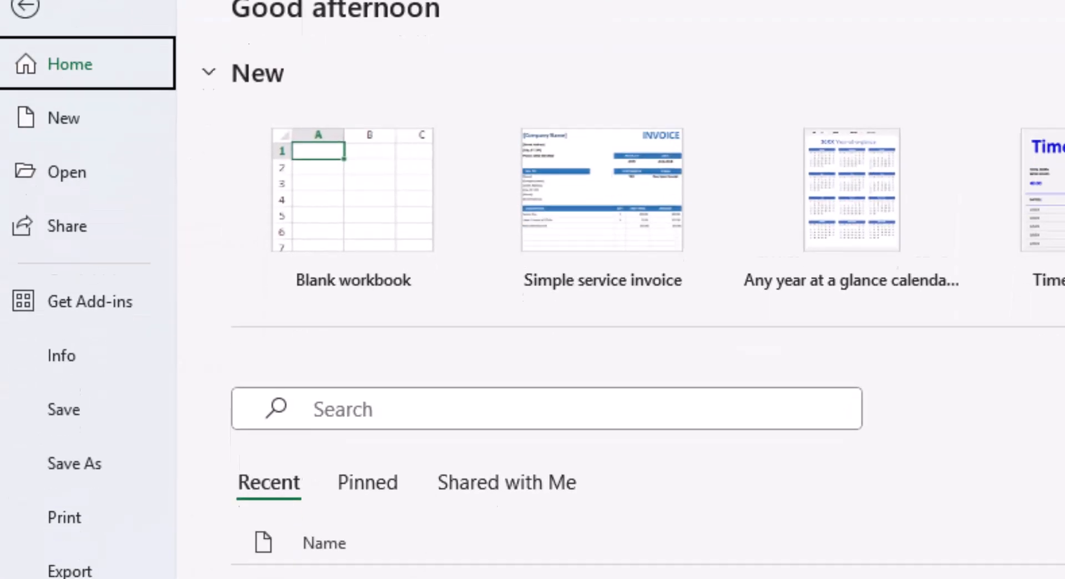
pyautogui.click(106, 549)
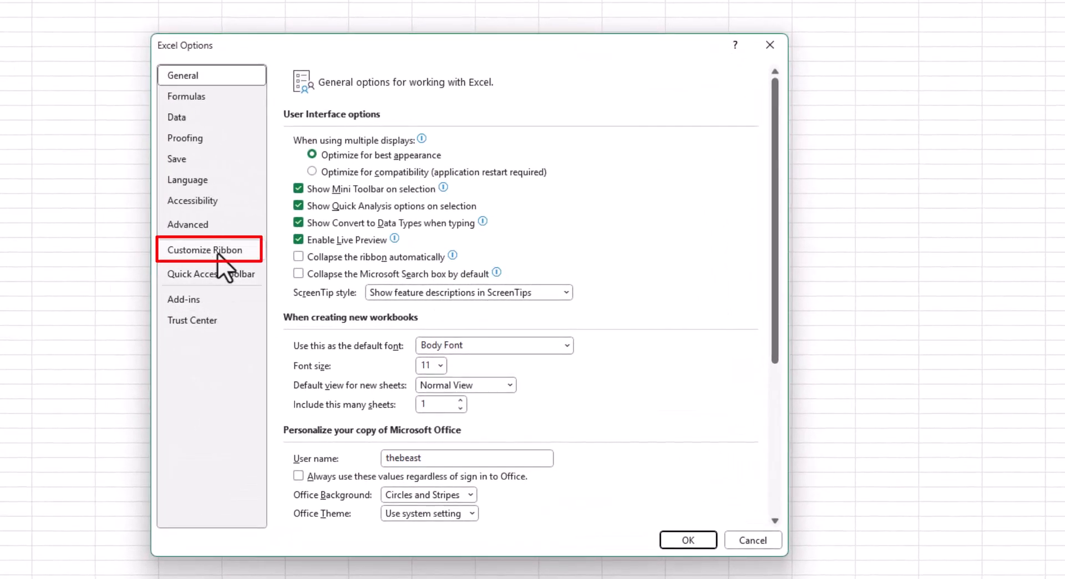
pyautogui.click(216, 253)
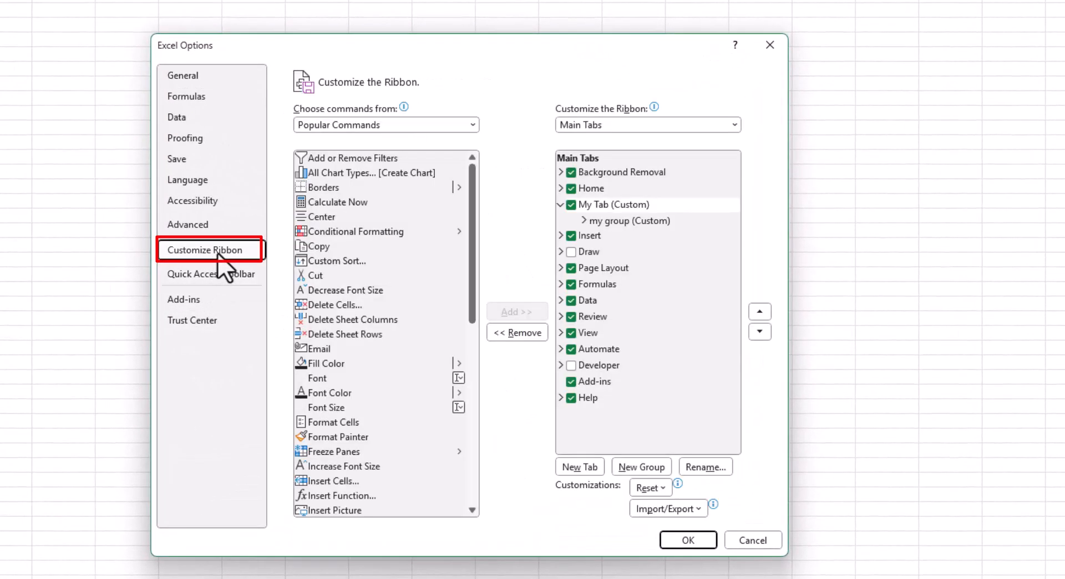
pyautogui.click(619, 210)
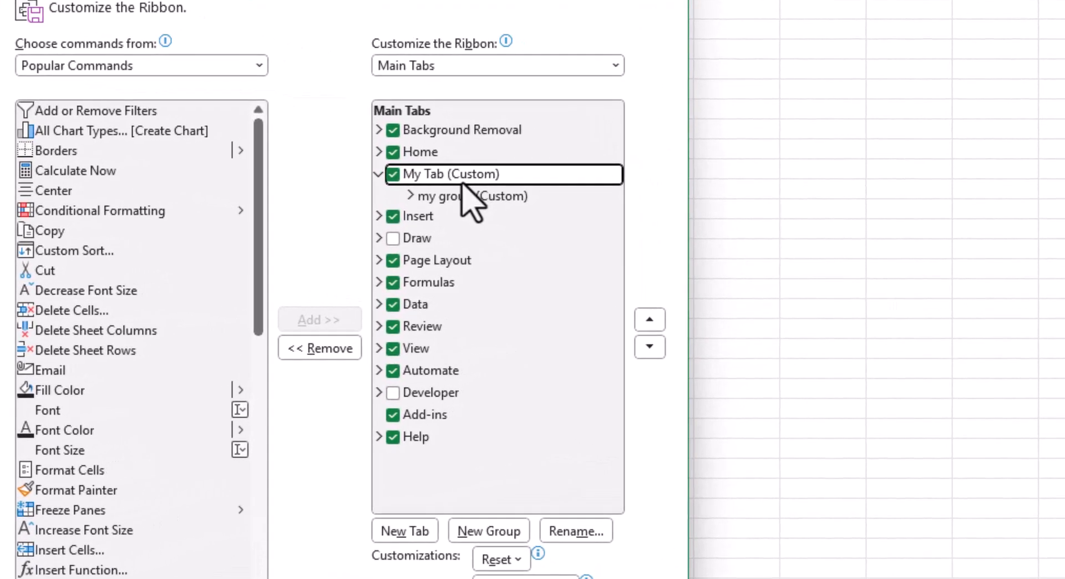
pyautogui.click(509, 533)
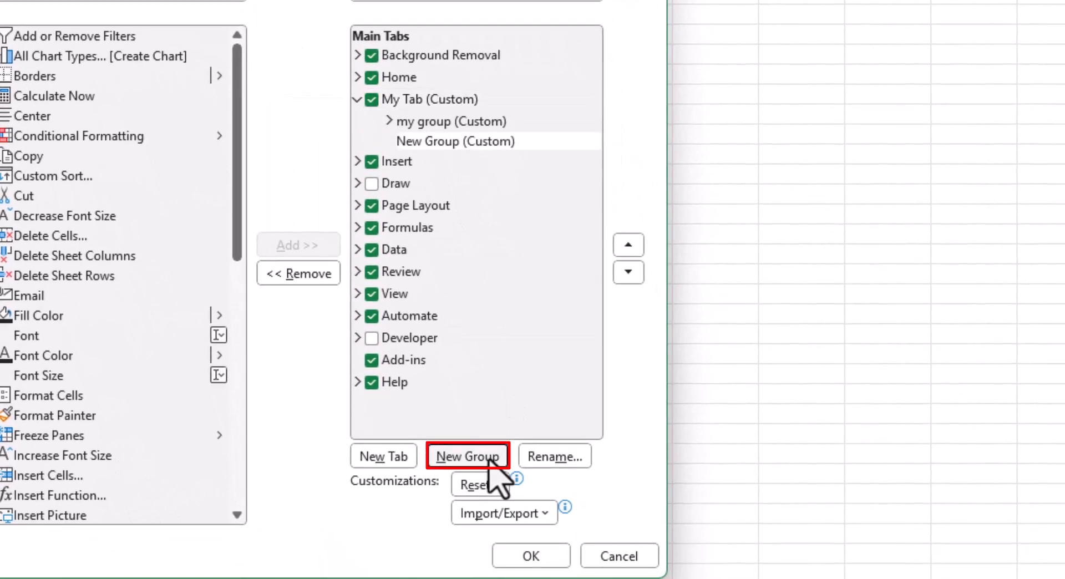
# Step: Rename the new custom group under My Tab as "Font2"
pyautogui.click(453, 142)
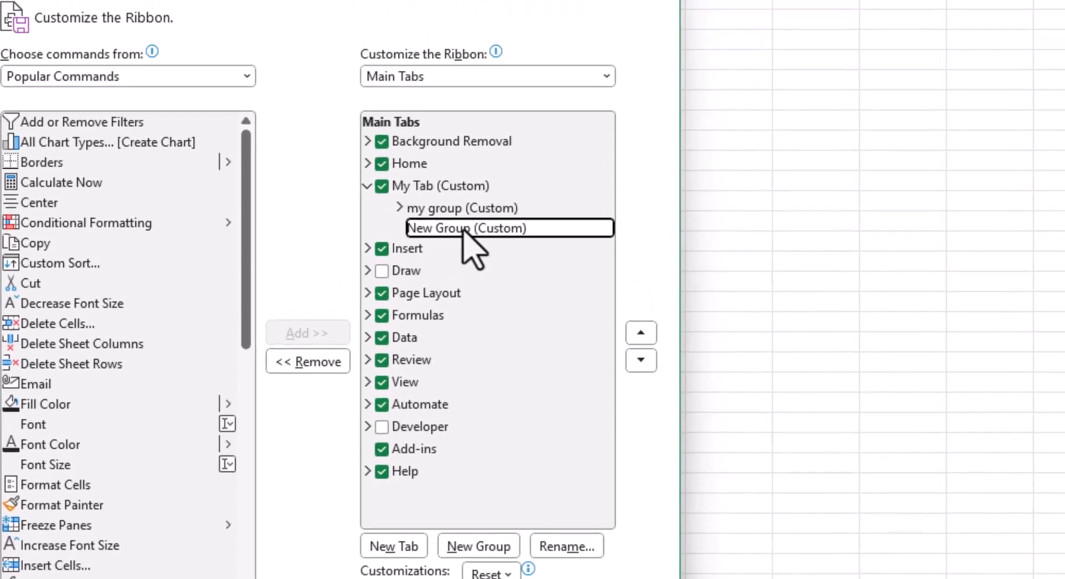
pyautogui.rightClick(465, 230)
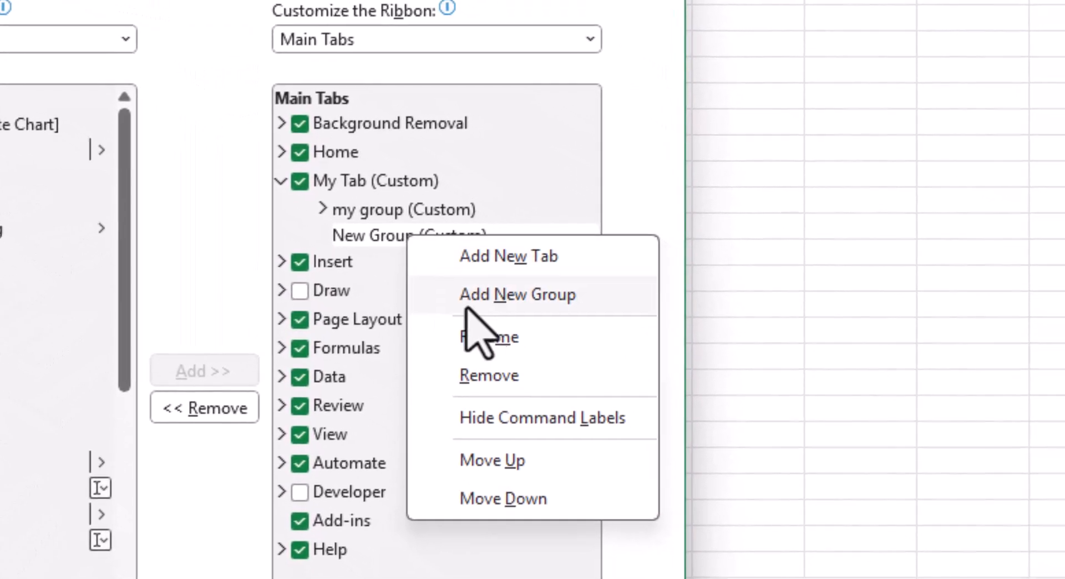
pyautogui.click(492, 340)
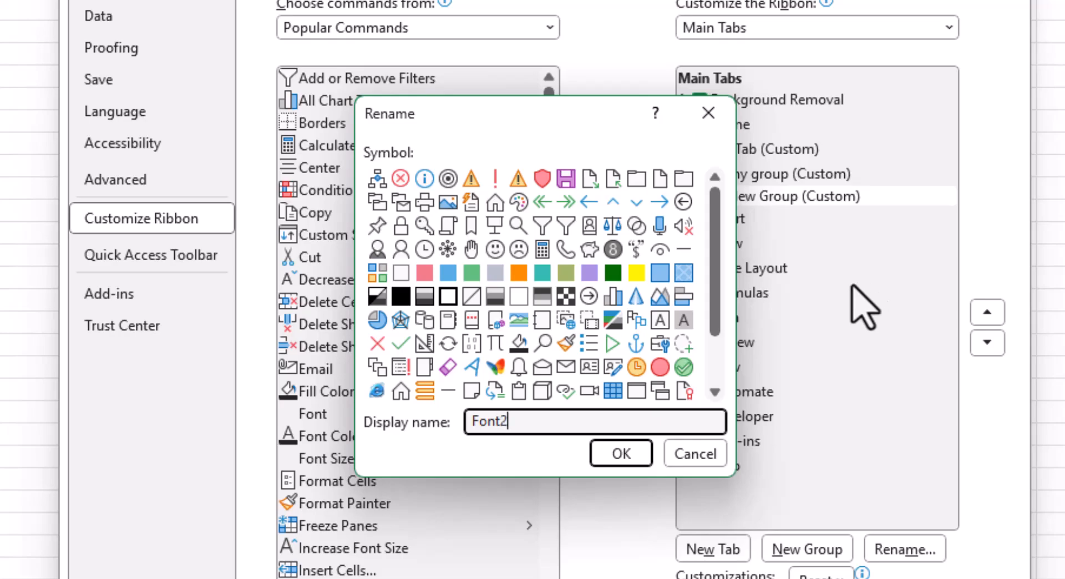
pyautogui.write('Font2')
pyautogui.click(617, 459)
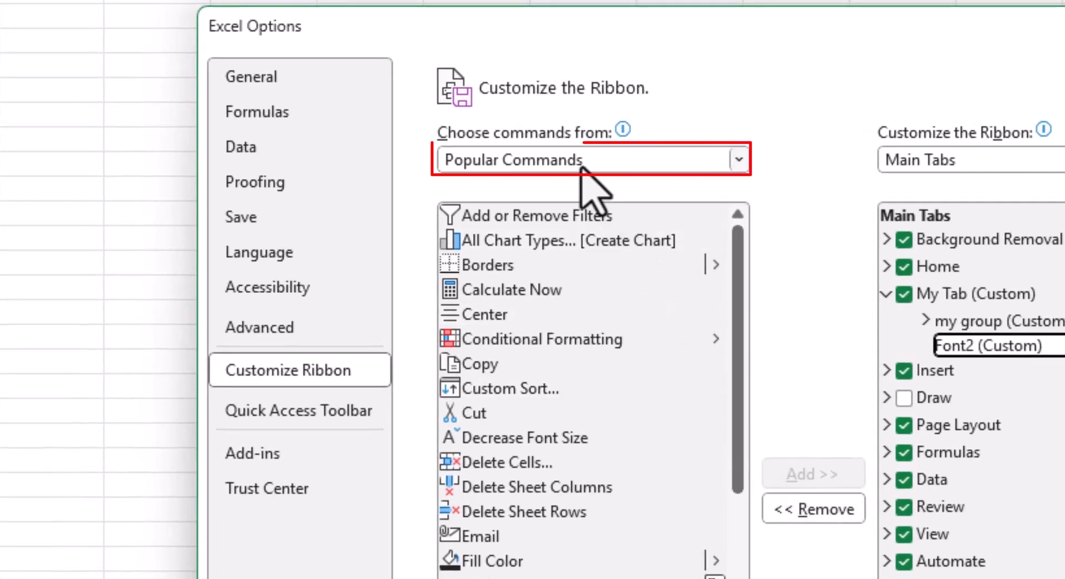
# Step: Show All Commands as the command source, and switch the source back to Popular Commands
pyautogui.click(581, 168)
pyautogui.click(533, 243)
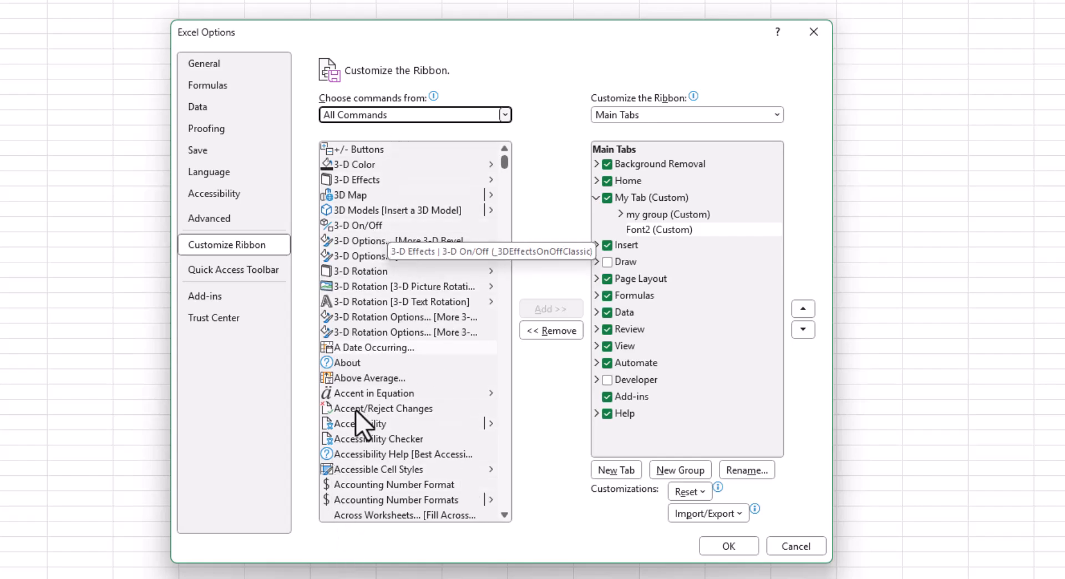
pyautogui.click(395, 115)
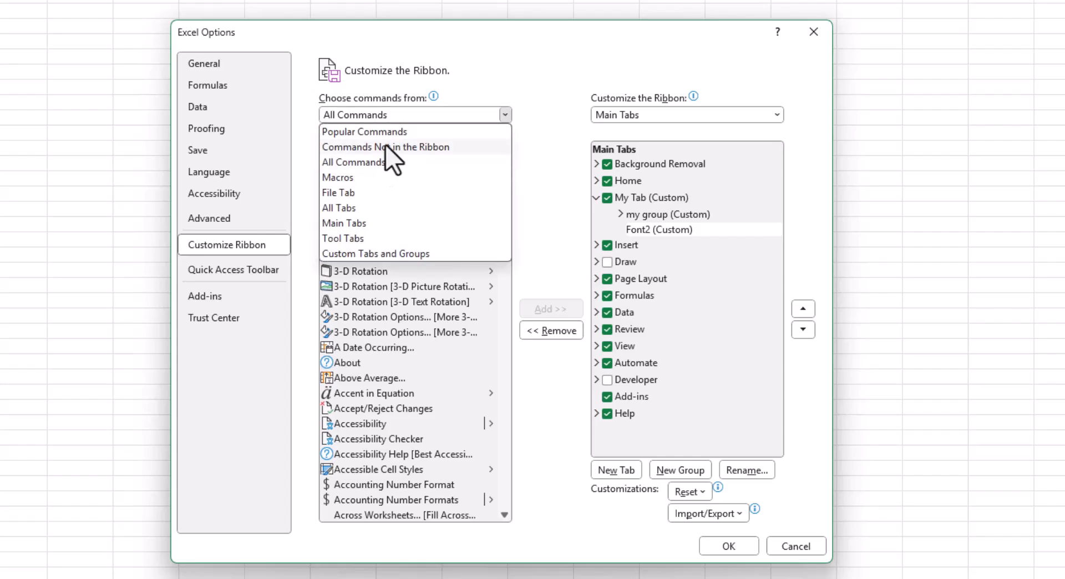
pyautogui.click(388, 137)
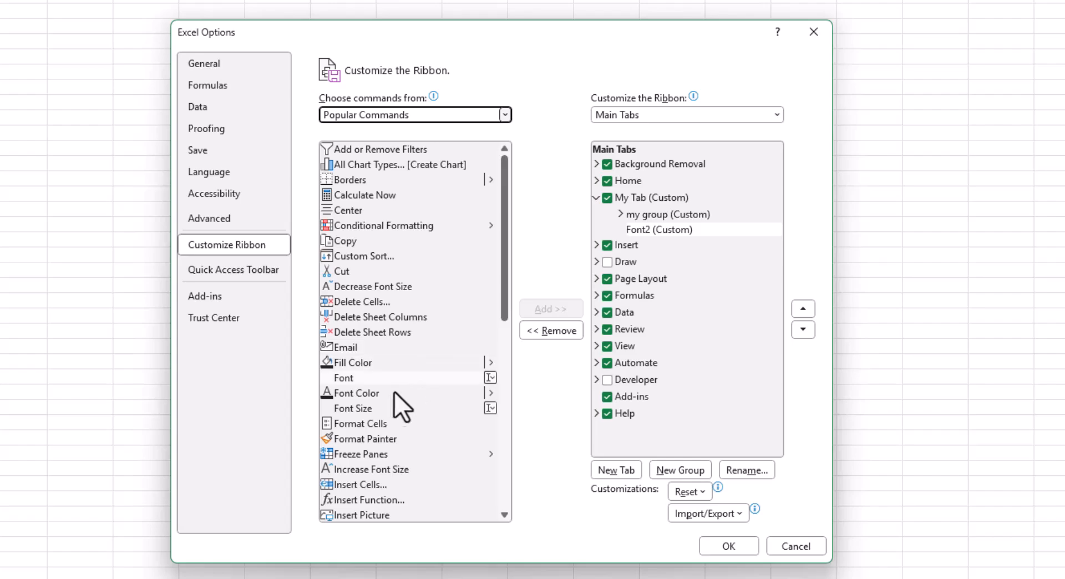
# Step: Add the Font, Fill Color, Font Color and Font Size commands to the custom group Font2
pyautogui.click(367, 378)
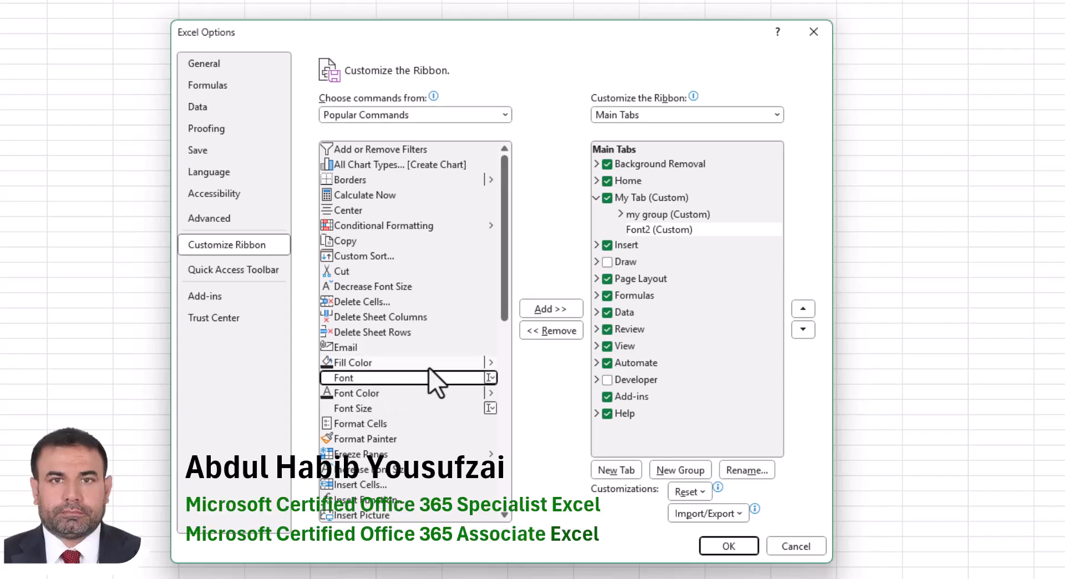
pyautogui.click(545, 309)
pyautogui.click(341, 367)
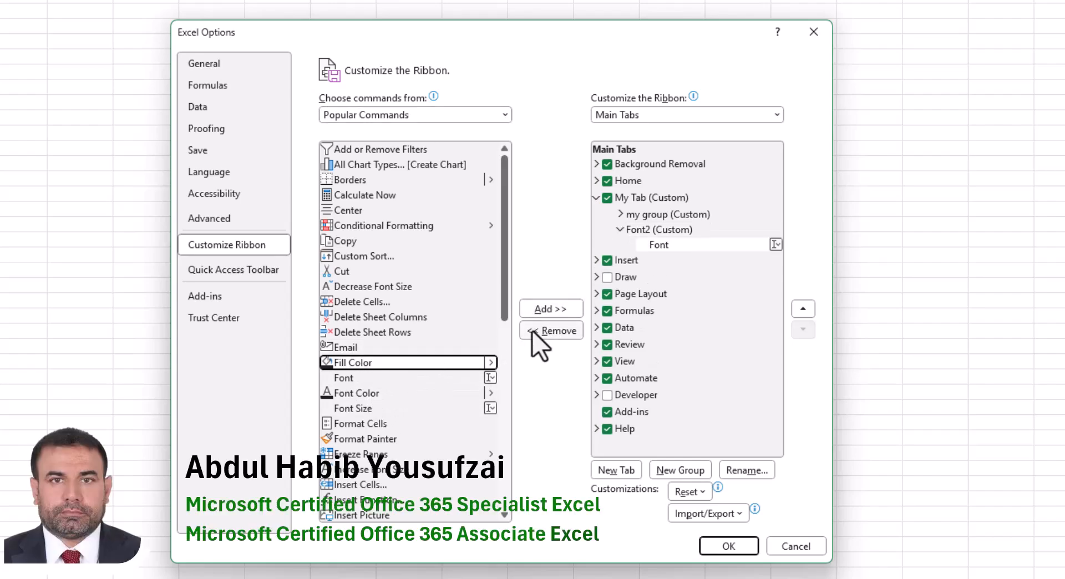
pyautogui.click(551, 310)
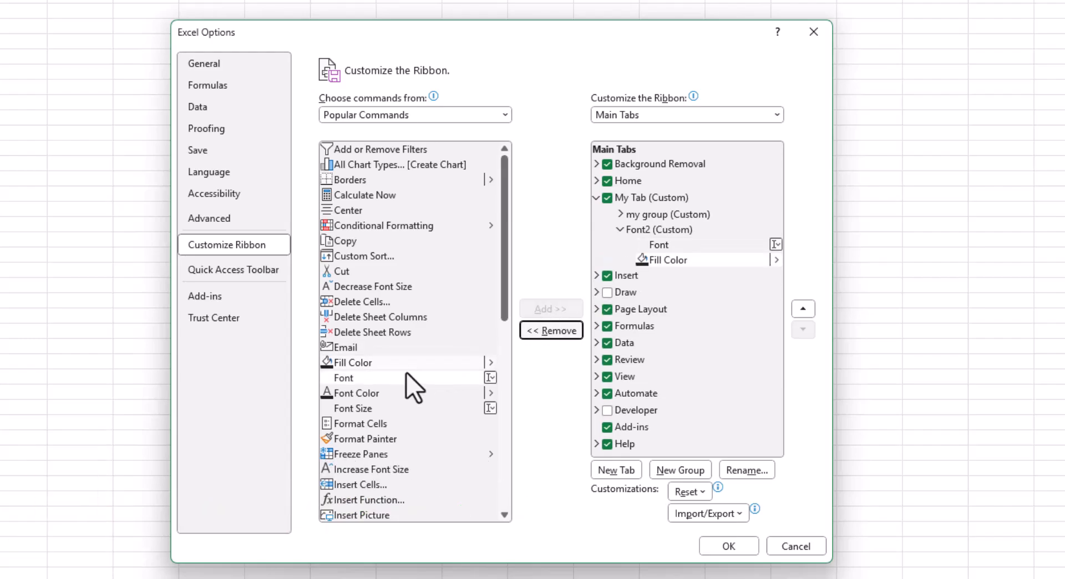
pyautogui.click(375, 391)
pyautogui.click(540, 308)
pyautogui.click(360, 407)
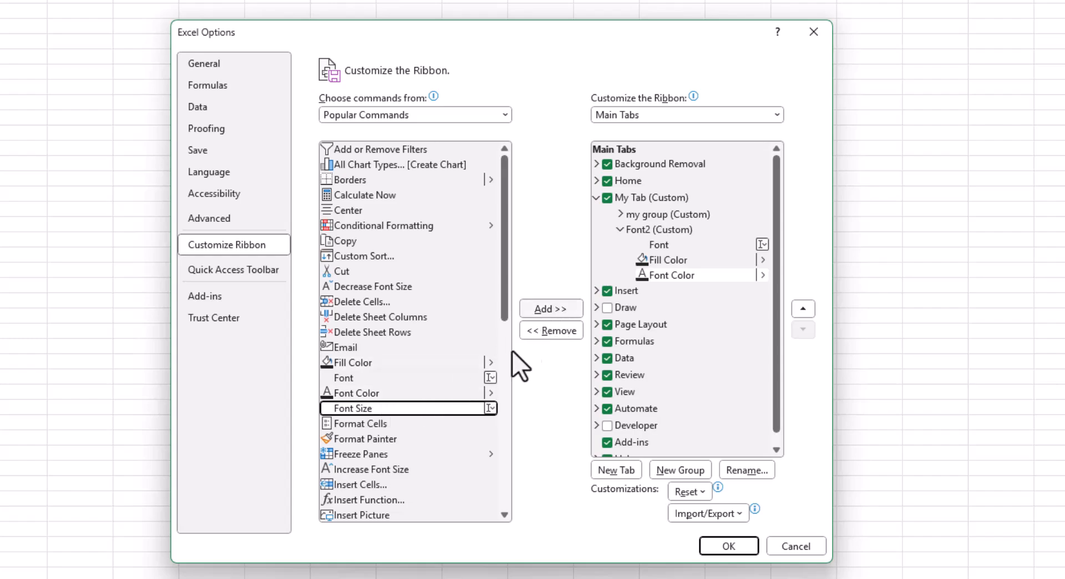
pyautogui.click(534, 312)
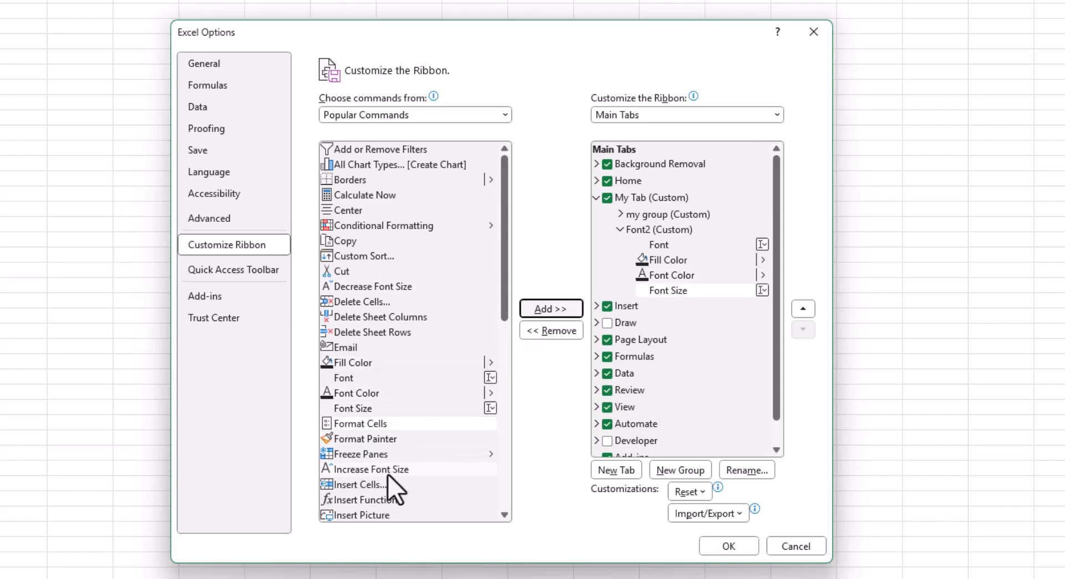
# Step: Expand the Font2 and "my group" custom groups to check their commands, and apply the ribbon customization
pyautogui.click(620, 232)
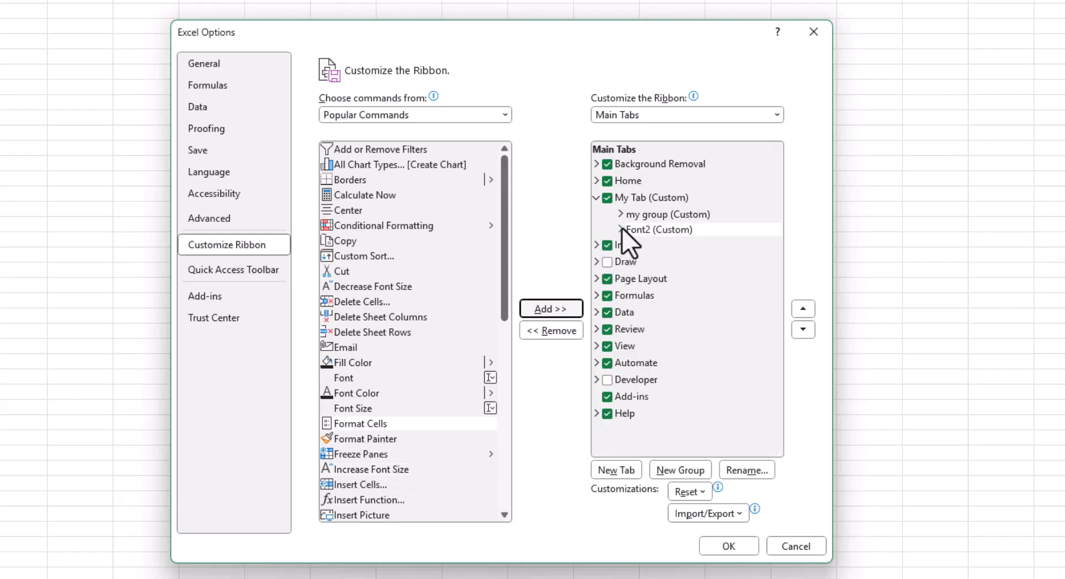
pyautogui.click(619, 228)
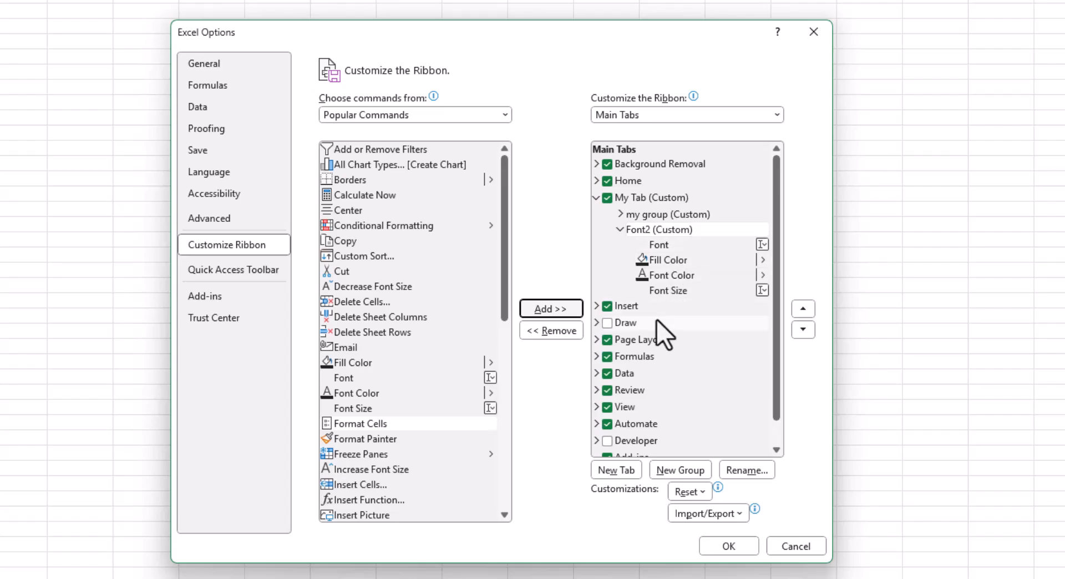
pyautogui.click(621, 215)
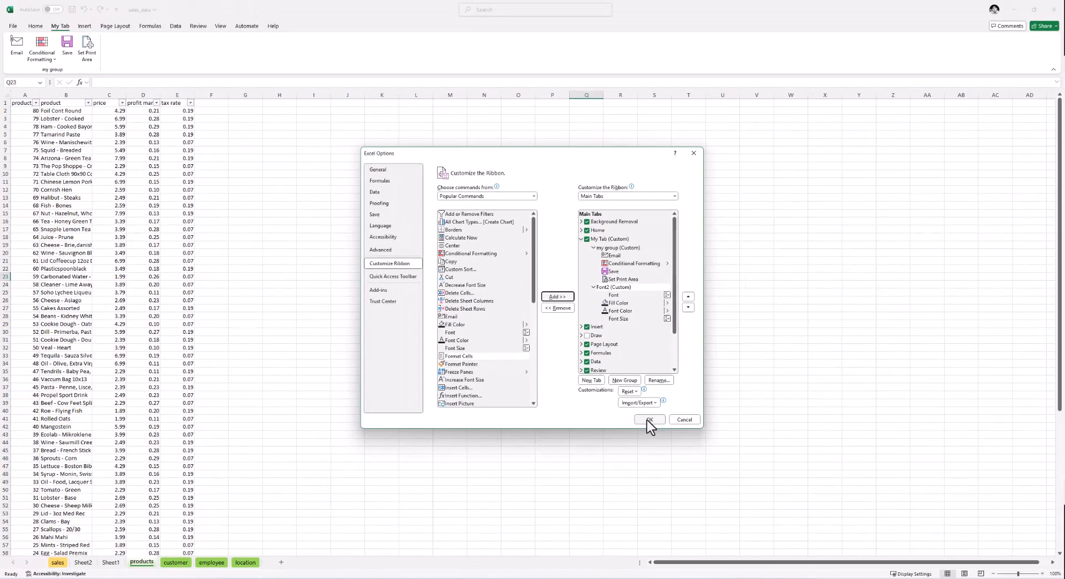
pyautogui.click(649, 420)
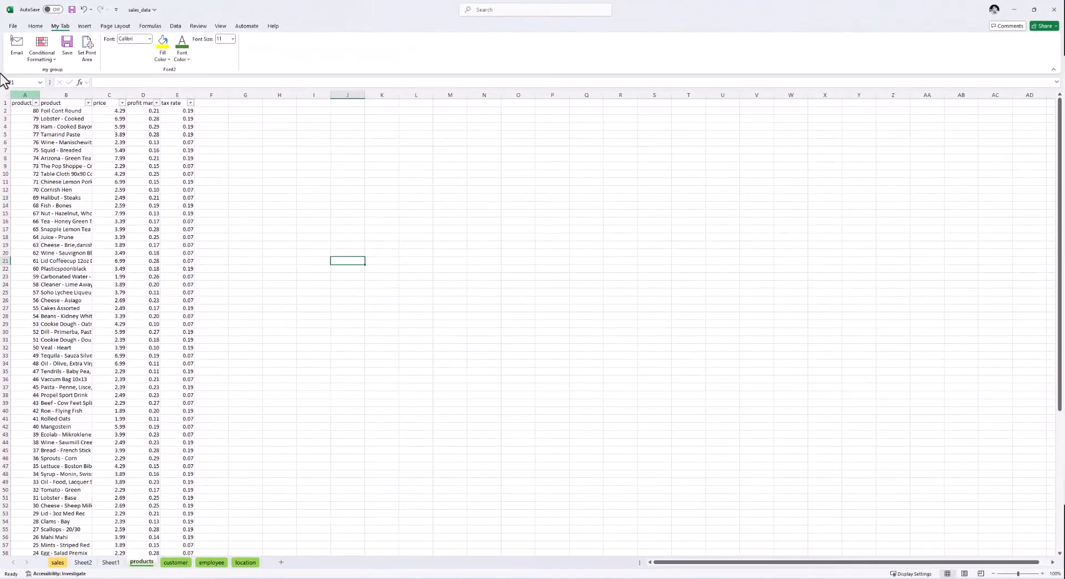
# Step: Move My Tab below Help to the end of the ribbon's main tabs, apply the new order and check it on the ribbon
pyautogui.click(14, 26)
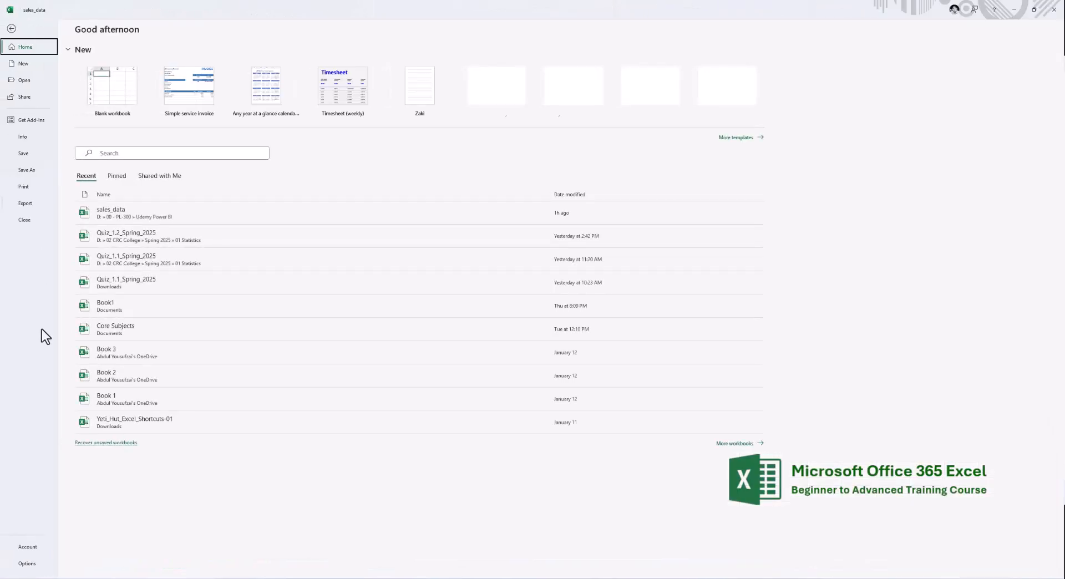
pyautogui.click(28, 564)
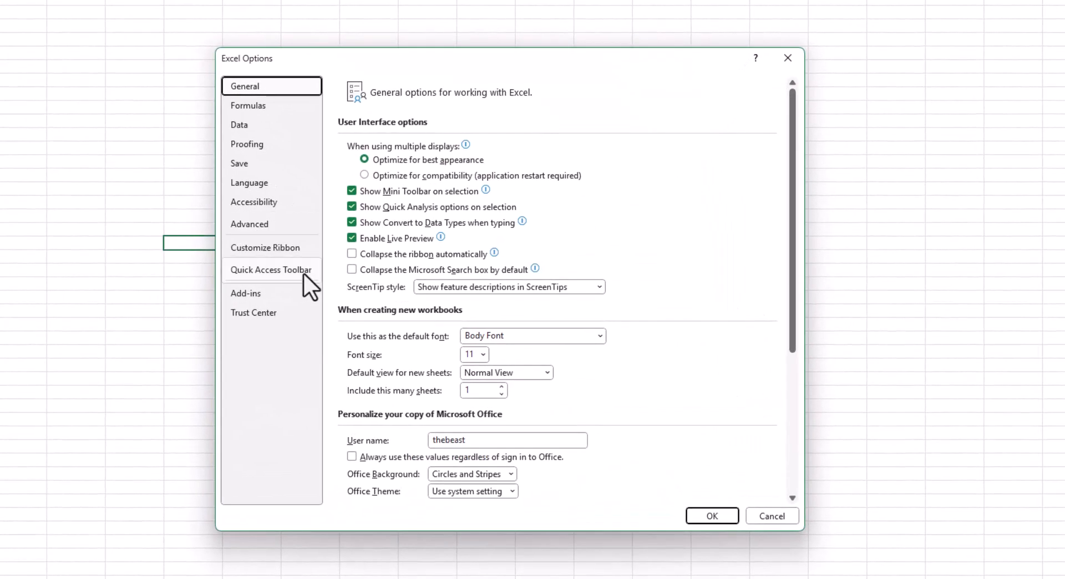
pyautogui.click(288, 253)
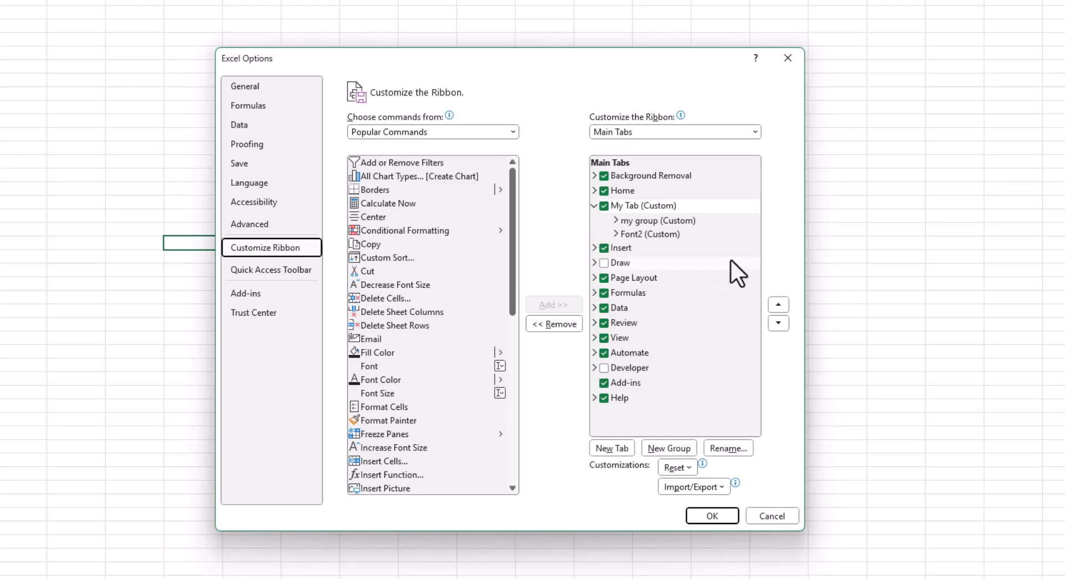
pyautogui.click(644, 205)
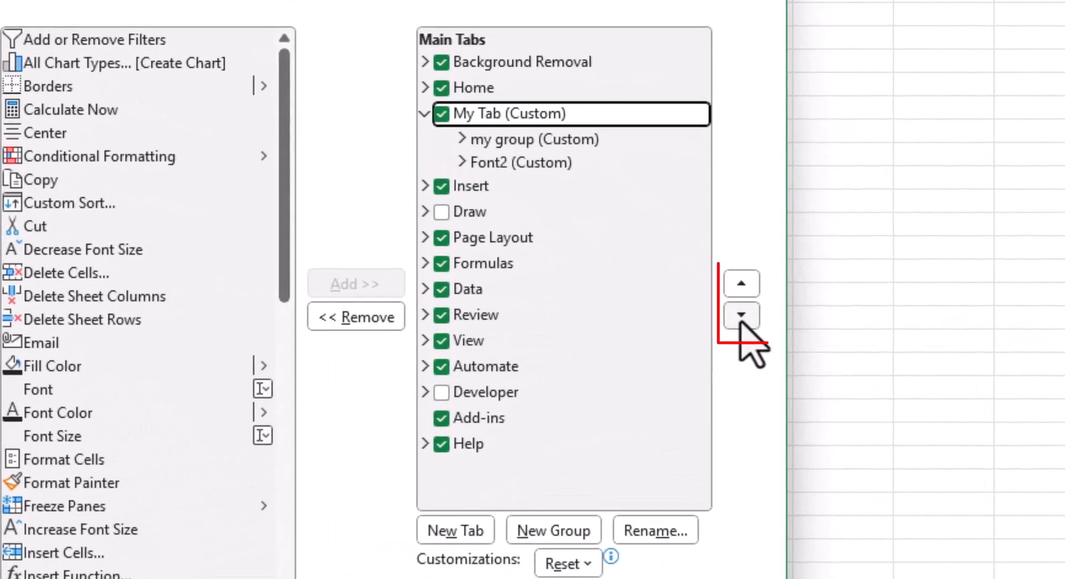
pyautogui.click(751, 318)
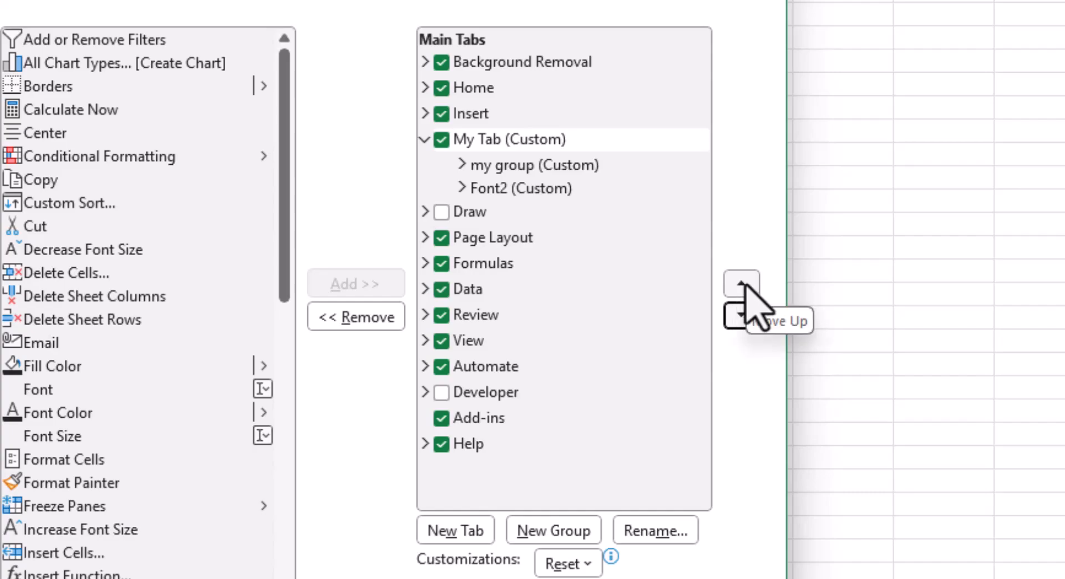
pyautogui.click(738, 323)
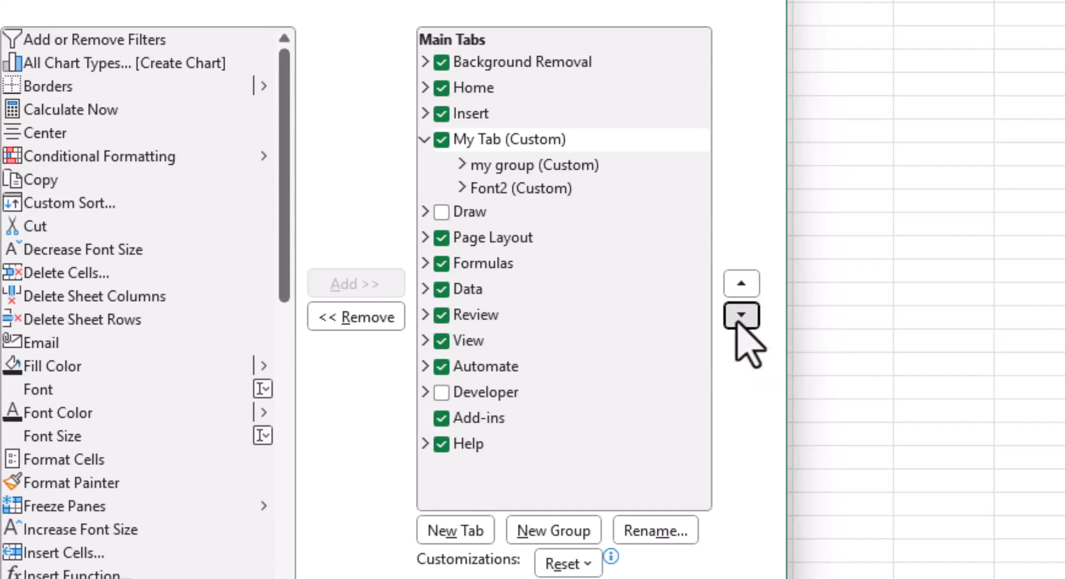
pyautogui.click(738, 323)
pyautogui.click(738, 323)
pyautogui.click(738, 322)
pyautogui.click(738, 323)
pyautogui.click(738, 323)
pyautogui.click(738, 323)
pyautogui.click(737, 322)
pyautogui.click(738, 323)
pyautogui.click(738, 322)
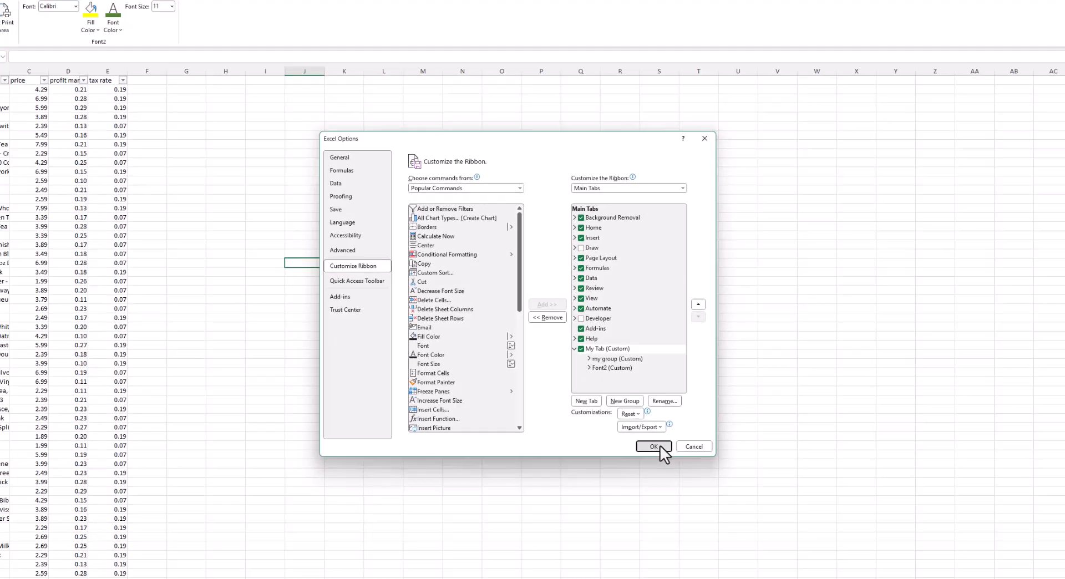
pyautogui.click(685, 536)
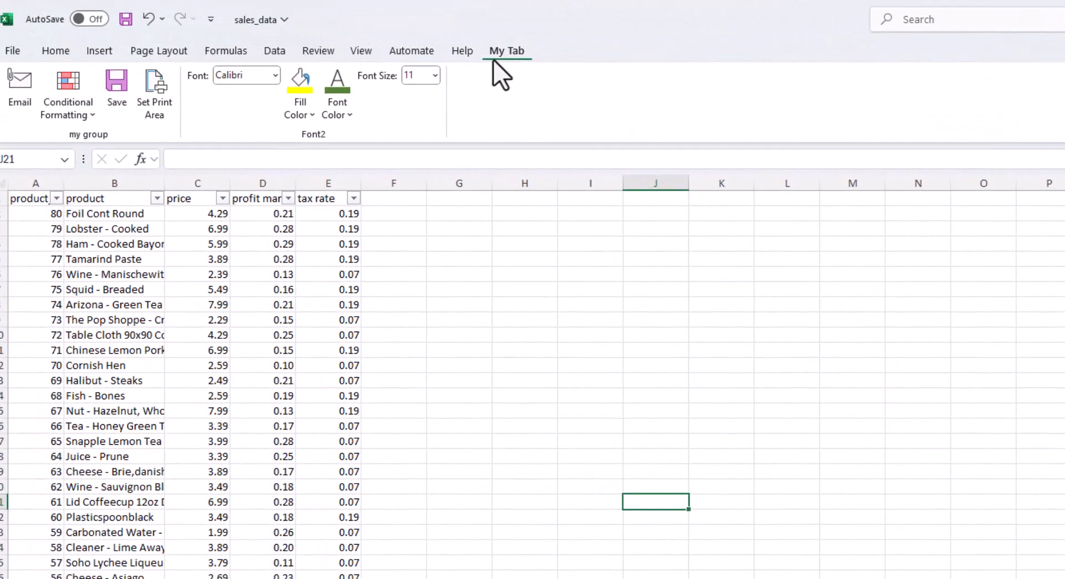
pyautogui.click(465, 58)
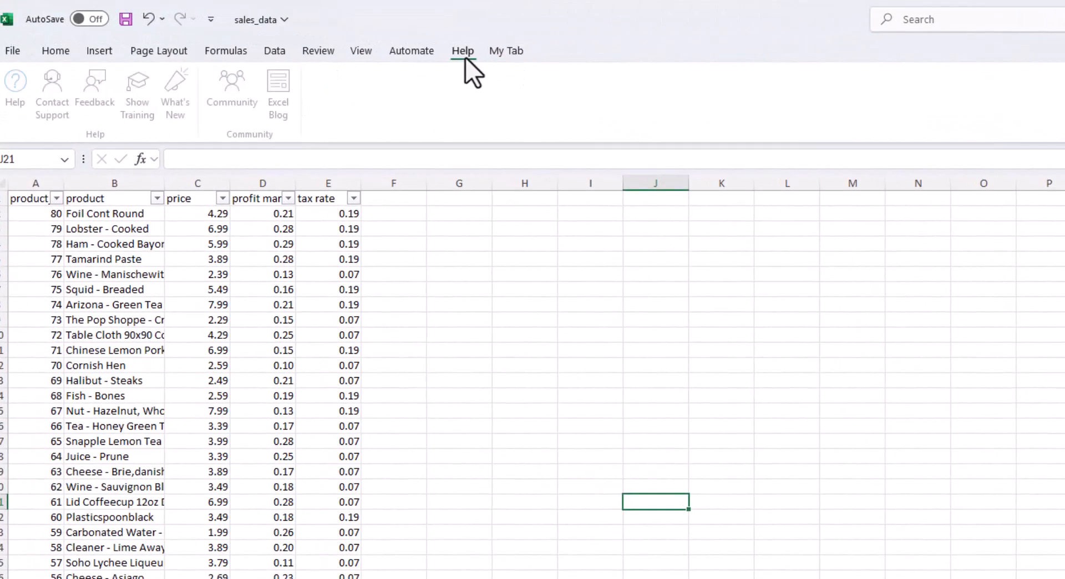
pyautogui.click(491, 58)
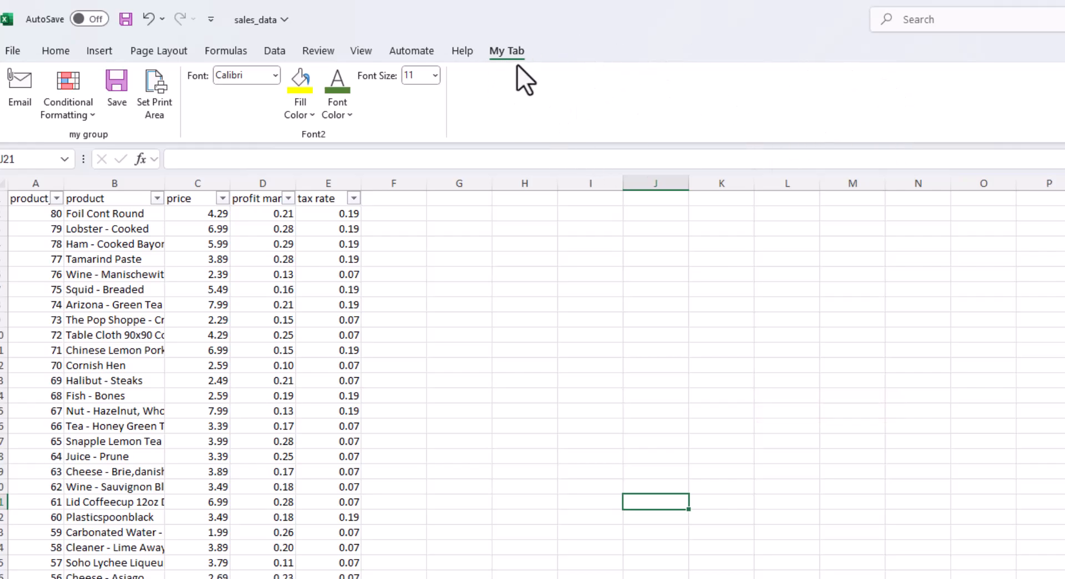
# Step: Hide My Tab from the ribbon by disabling it in the ribbon customization settings, and apply the change
pyautogui.click(11, 50)
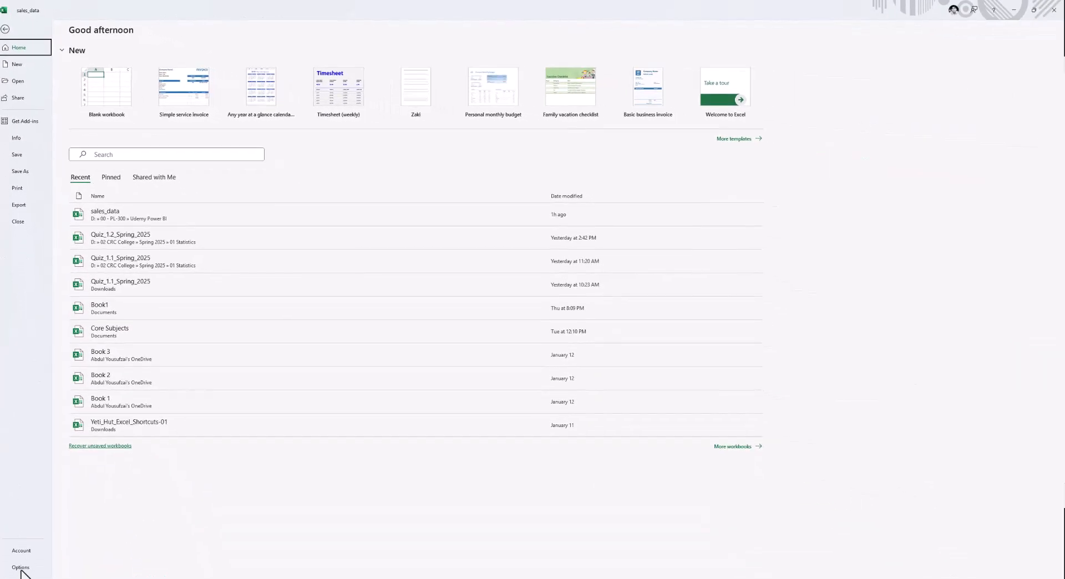
pyautogui.click(21, 567)
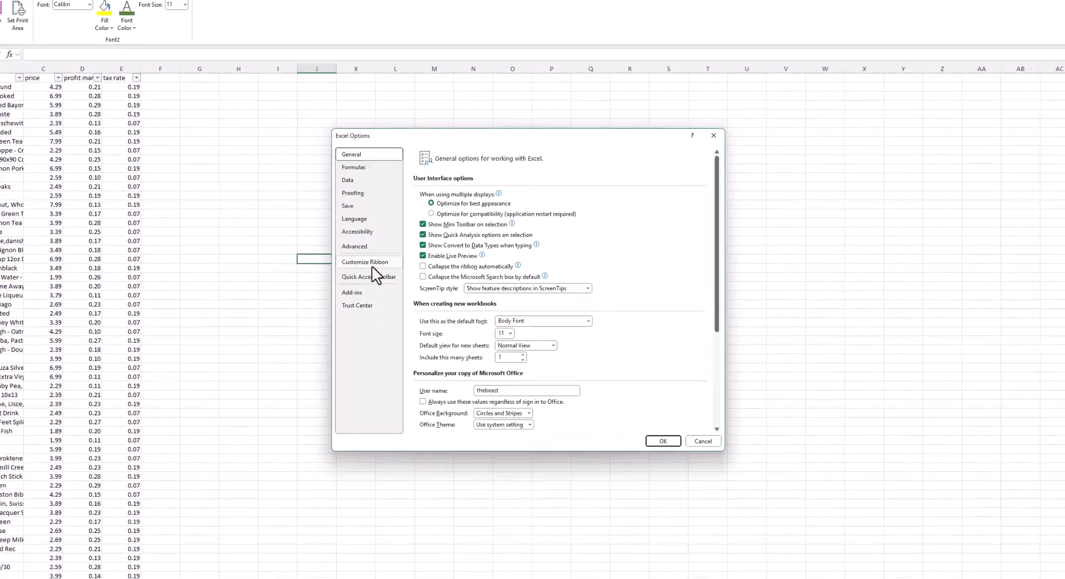
pyautogui.click(374, 265)
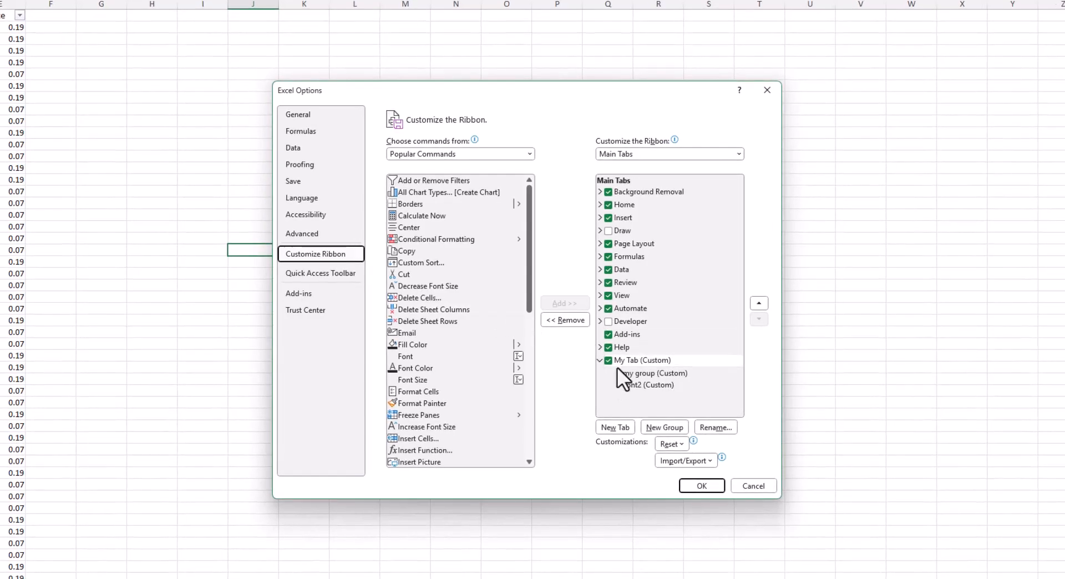
pyautogui.click(609, 361)
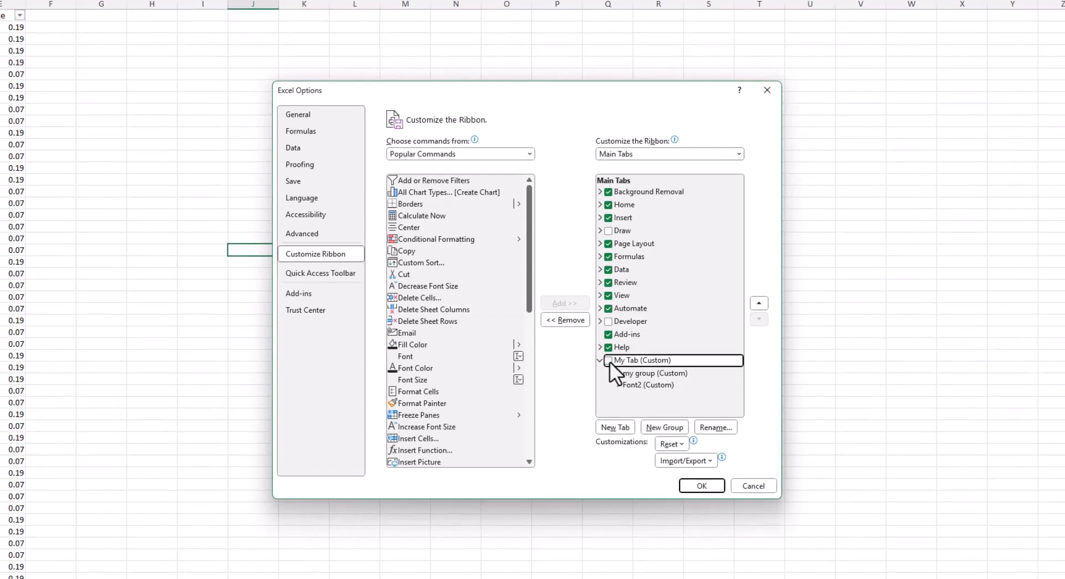
pyautogui.click(703, 486)
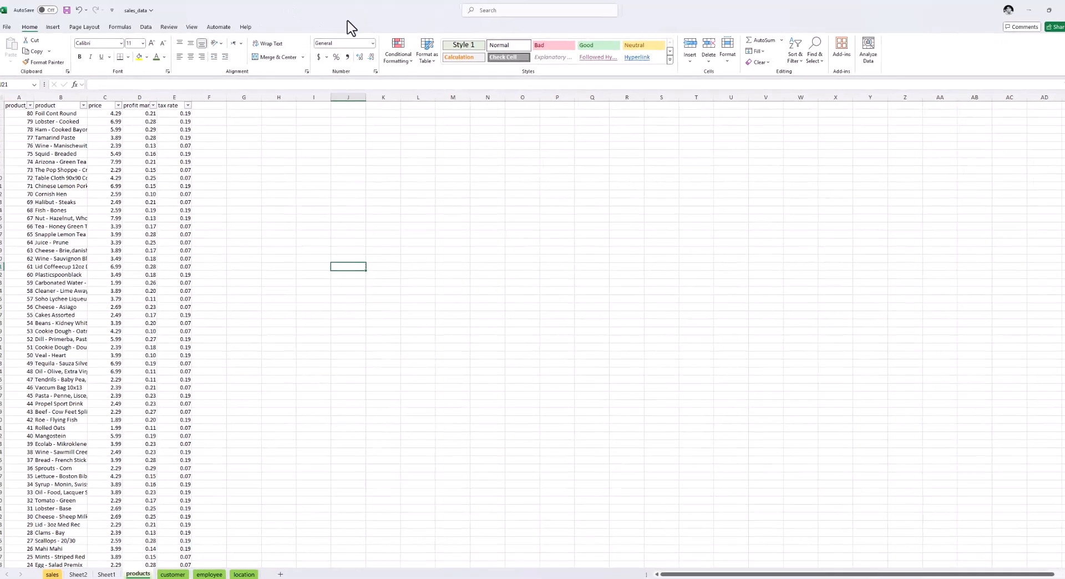
# Step: Remove the custom group Font2 from My Tab in the ribbon customization settings
pyautogui.click(7, 26)
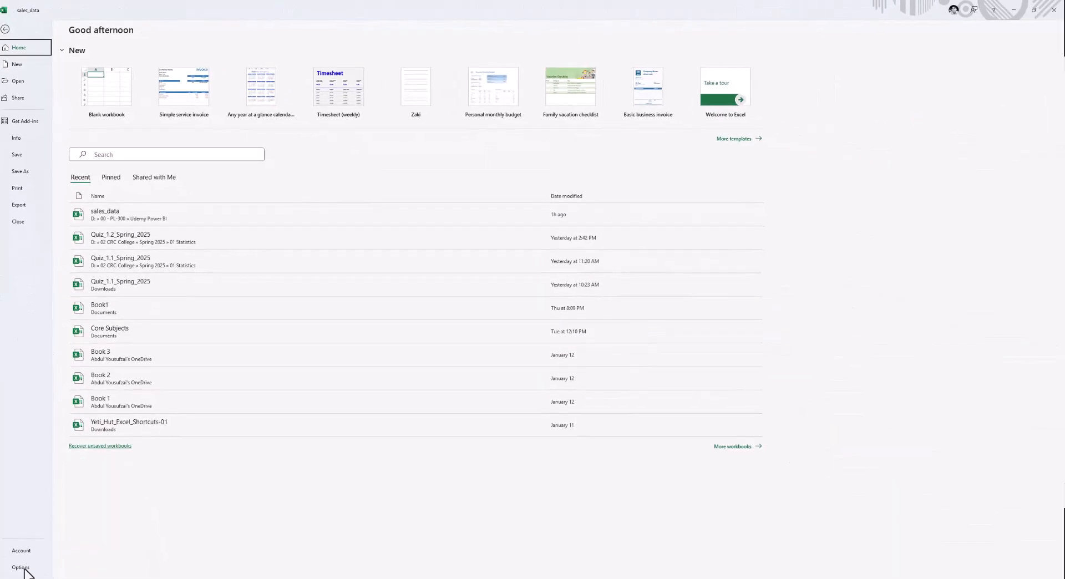
pyautogui.click(22, 567)
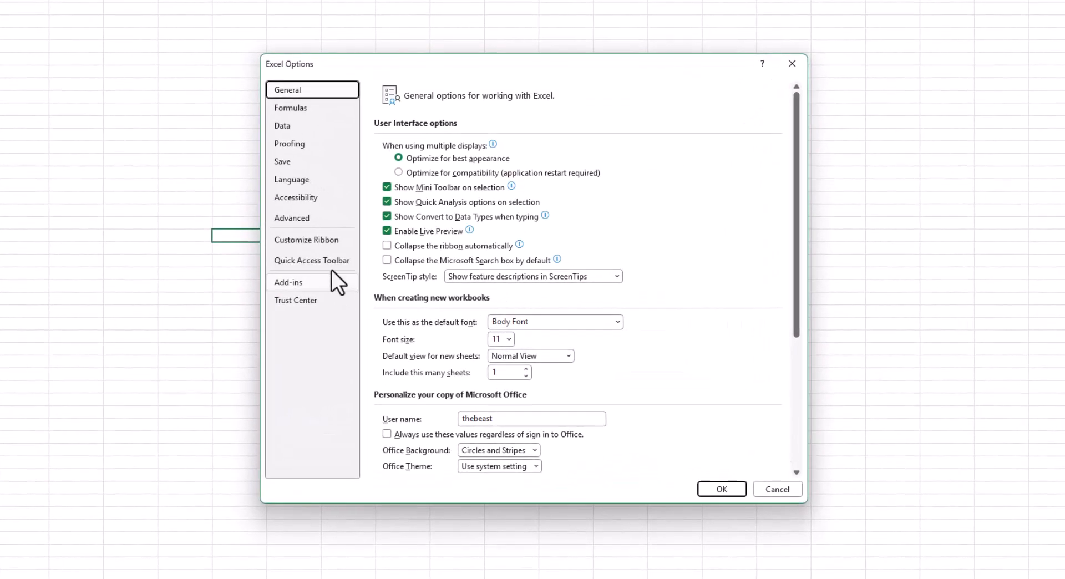
pyautogui.click(321, 240)
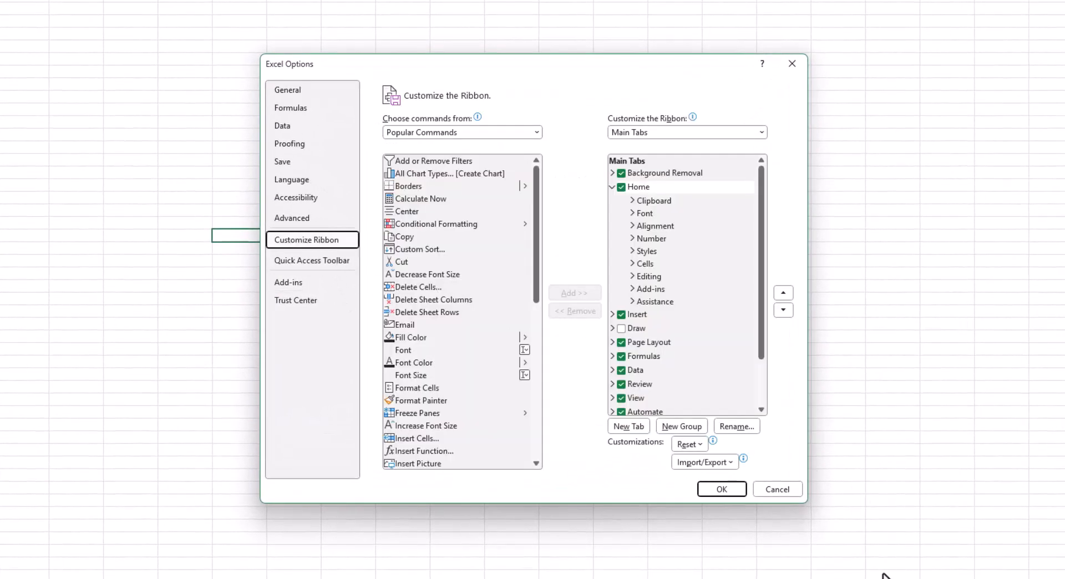
pyautogui.click(612, 188)
pyautogui.click(650, 354)
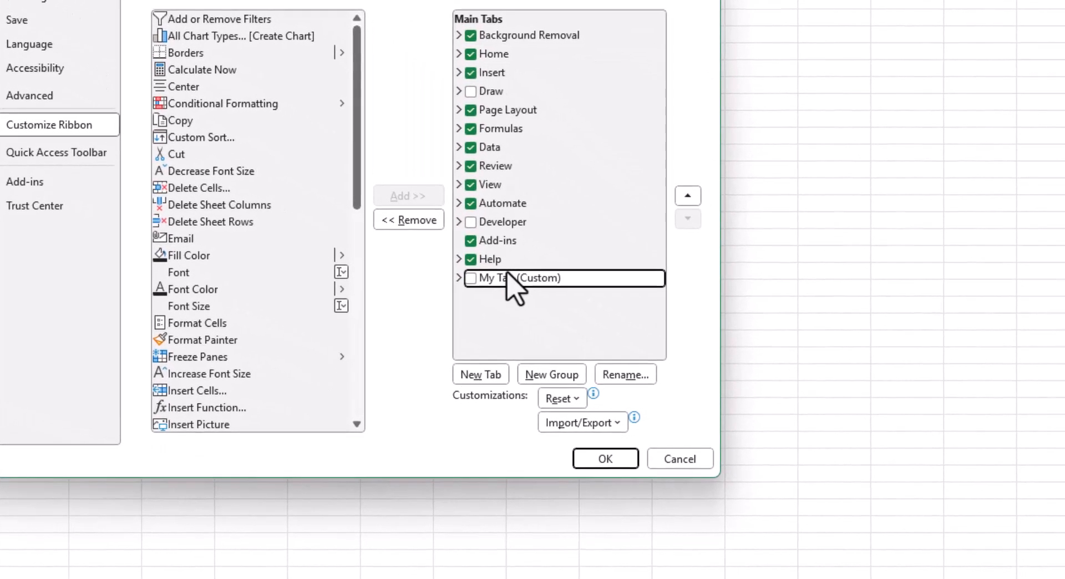
pyautogui.click(456, 277)
pyautogui.click(510, 312)
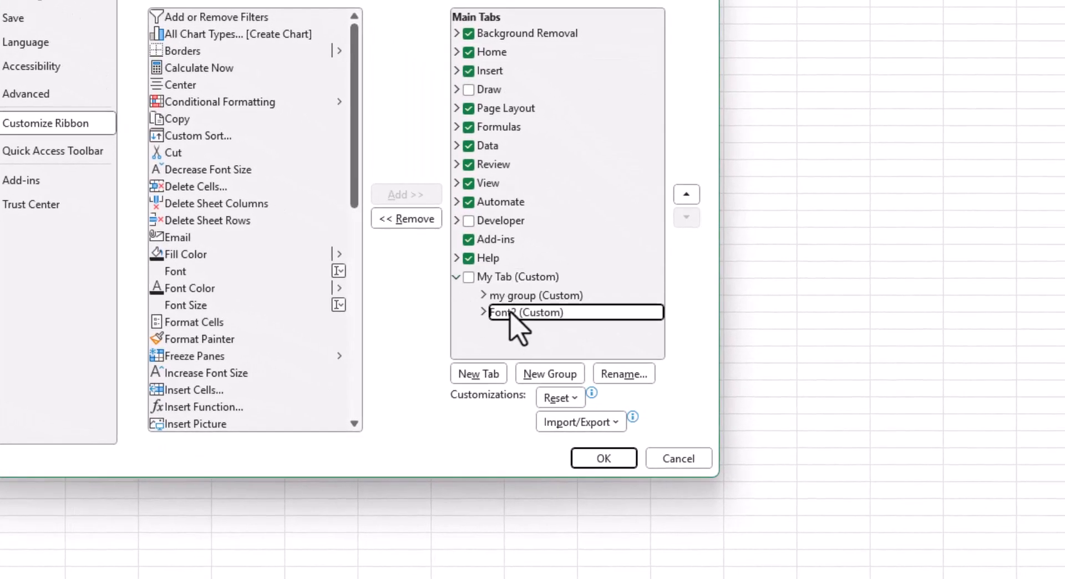
pyautogui.rightClick(511, 314)
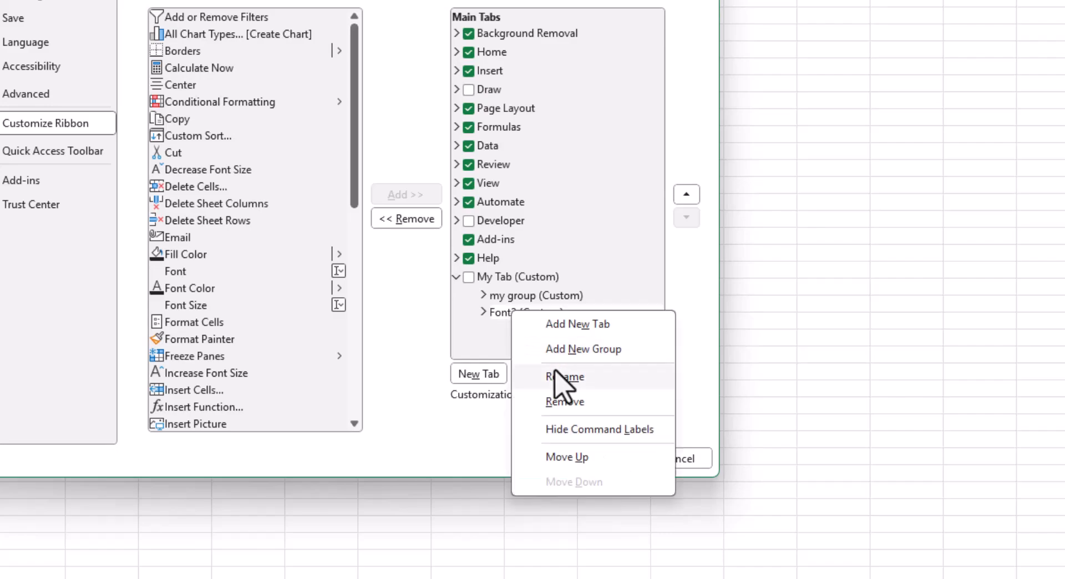
pyautogui.click(562, 401)
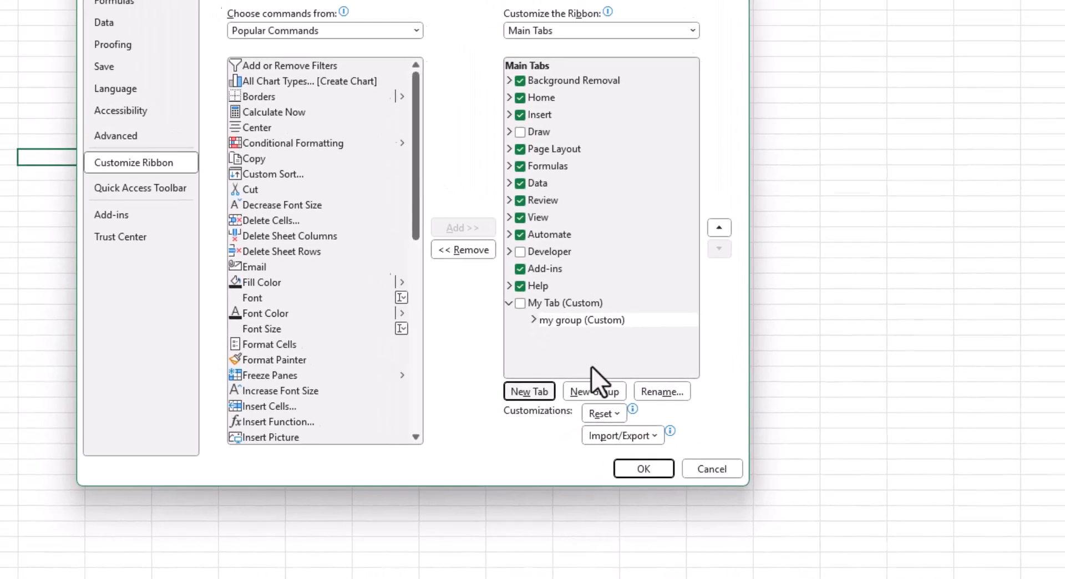
# Step: Remove the custom tab My Tab from the ribbon's main tabs and apply the customization
pyautogui.click(655, 353)
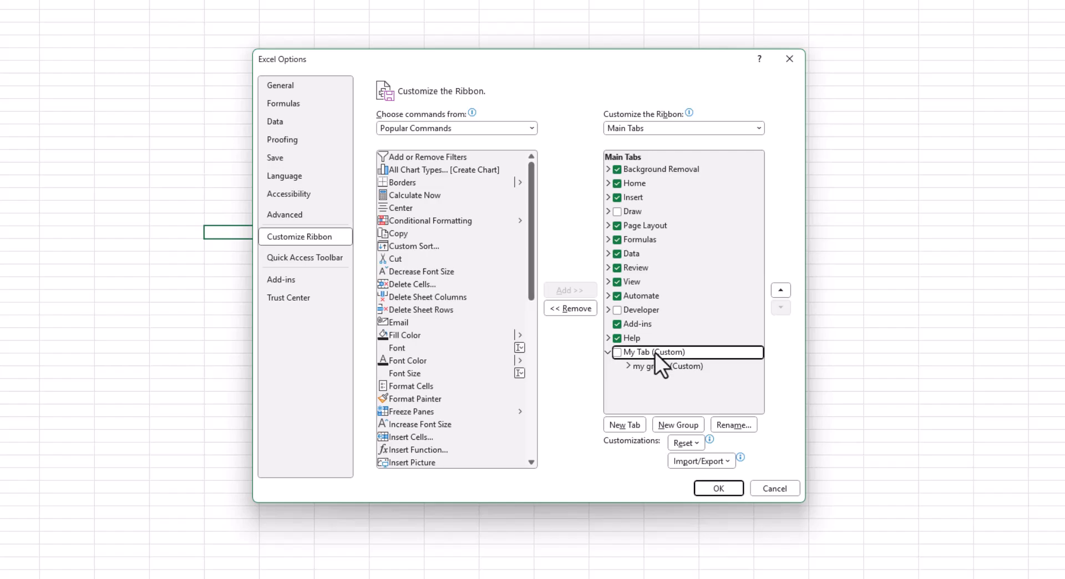
pyautogui.rightClick(655, 353)
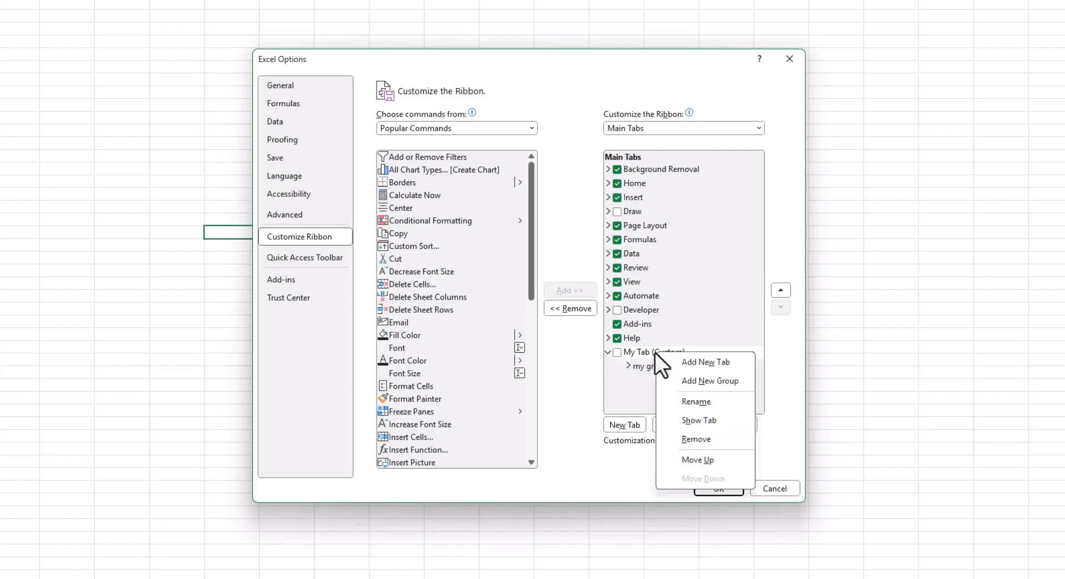
pyautogui.click(699, 444)
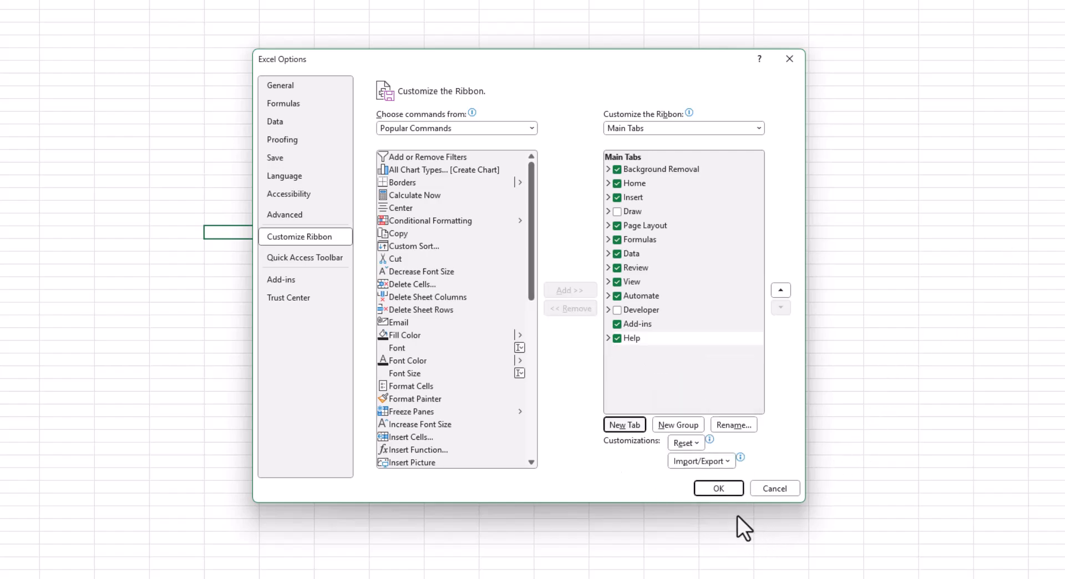
pyautogui.click(719, 489)
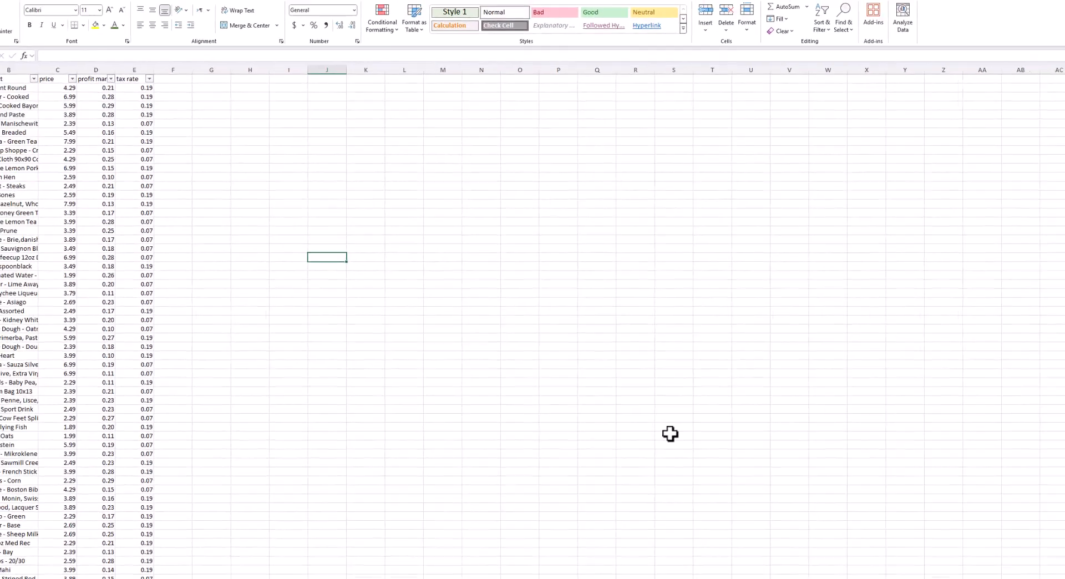